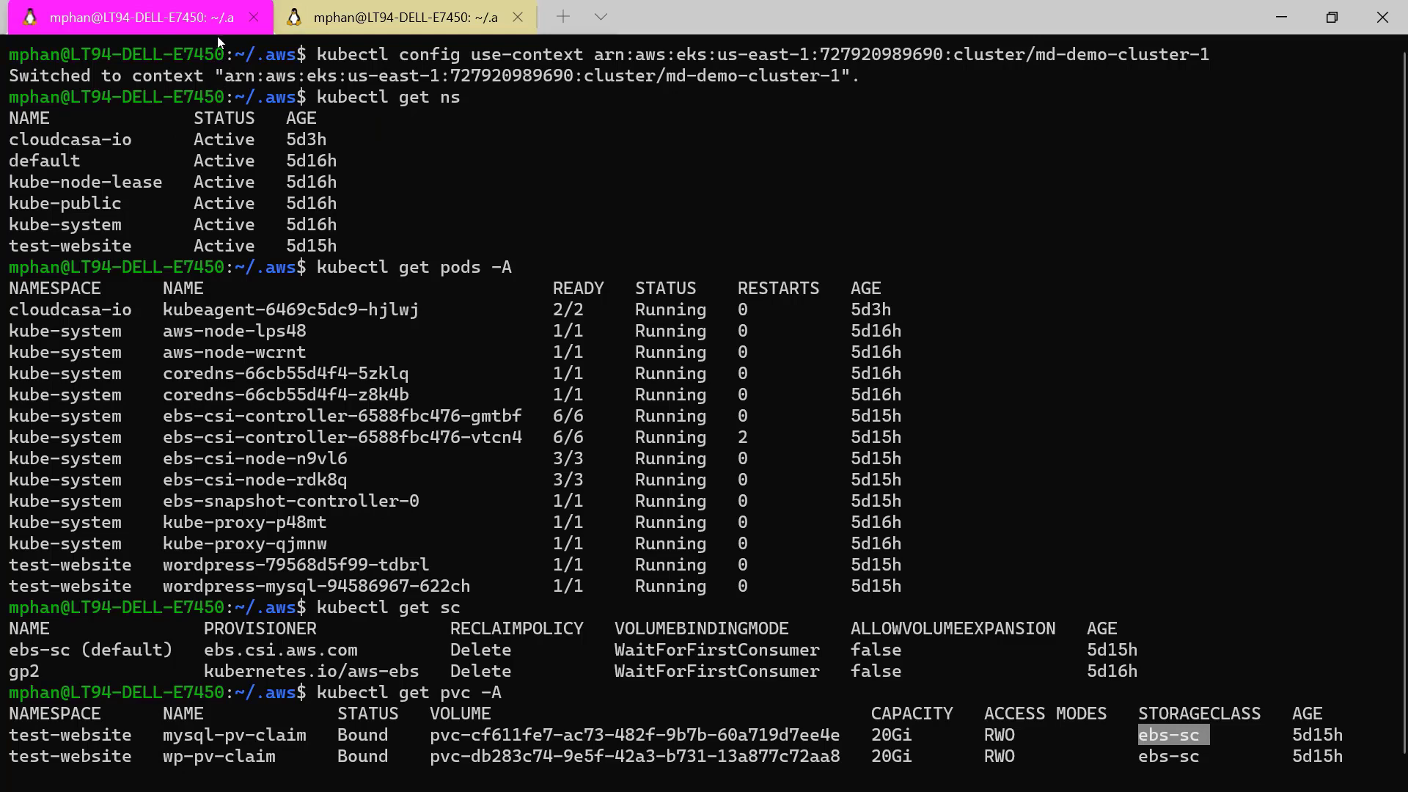
Compare the default storage classes of the md-demo-cluster-1 and test-eks clusters in the two terminal sessions.
left_click(350, 24)
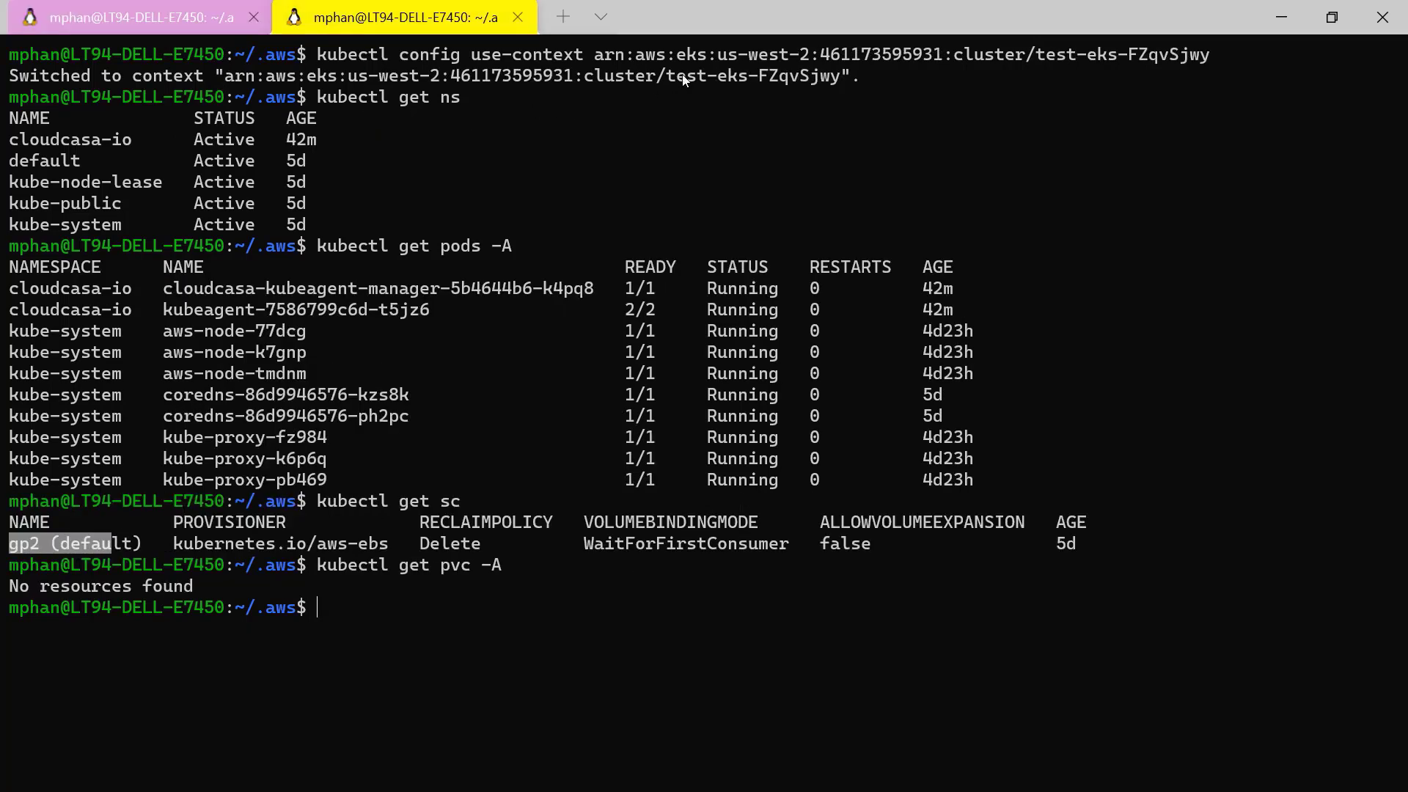
left_click(140, 13)
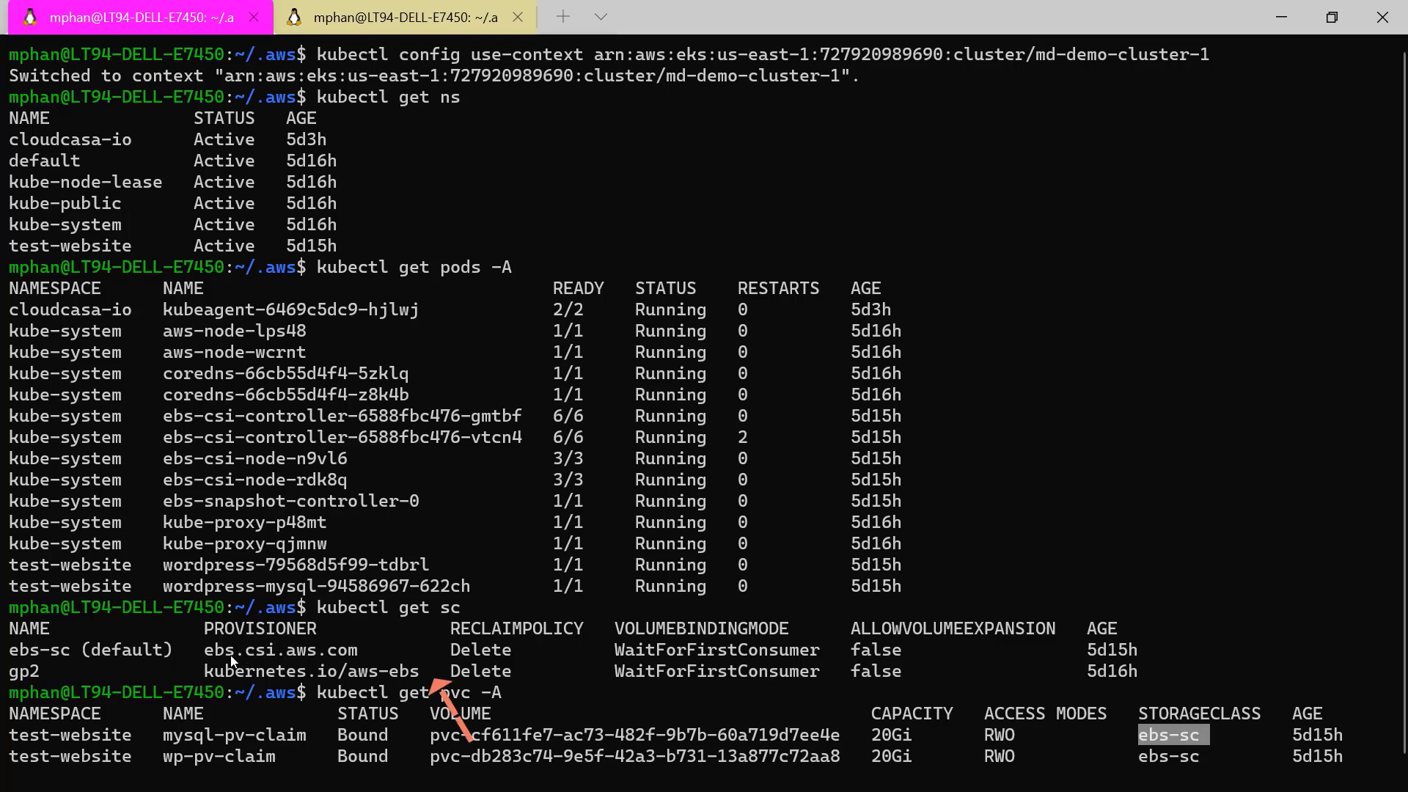
left_click_drag(214, 653, 216, 654)
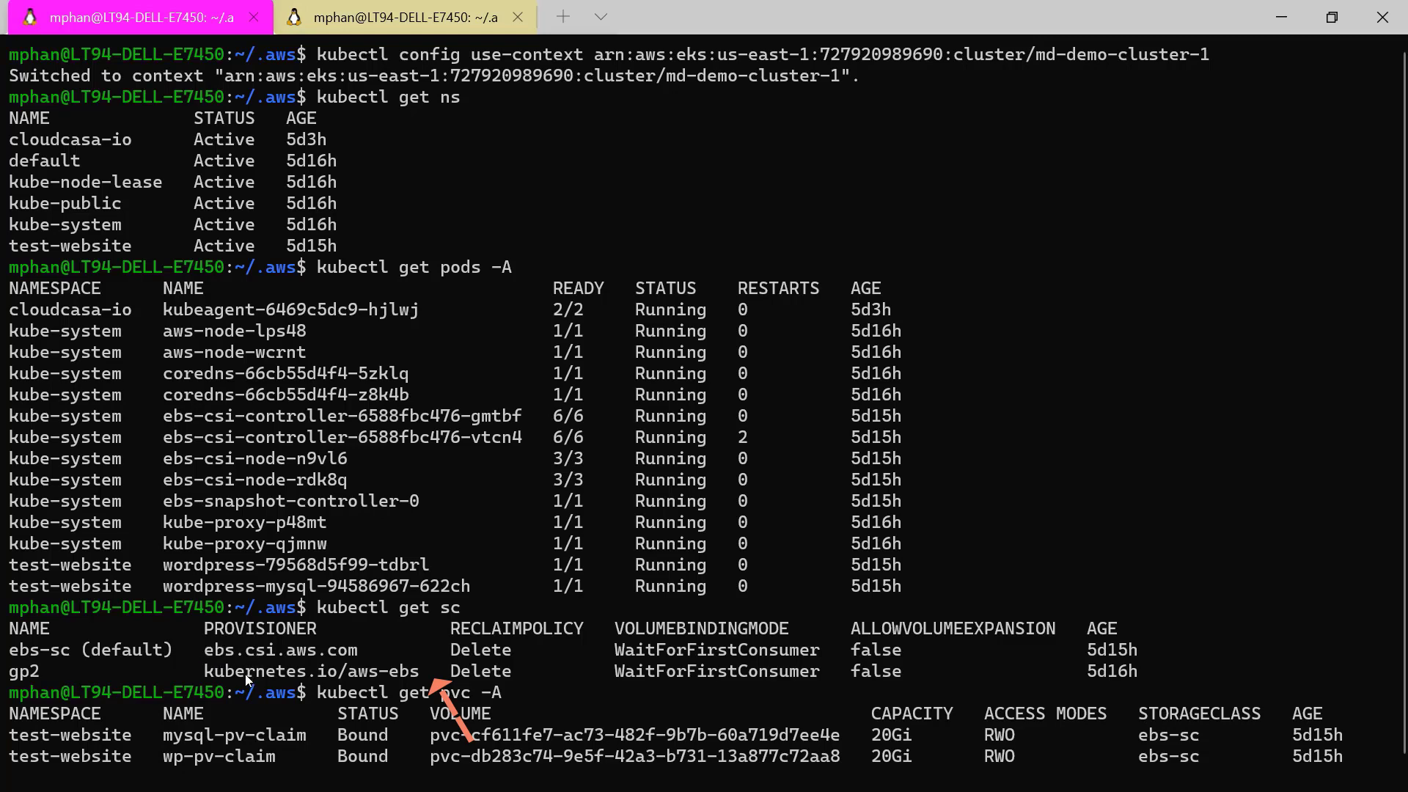
left_click(416, 8)
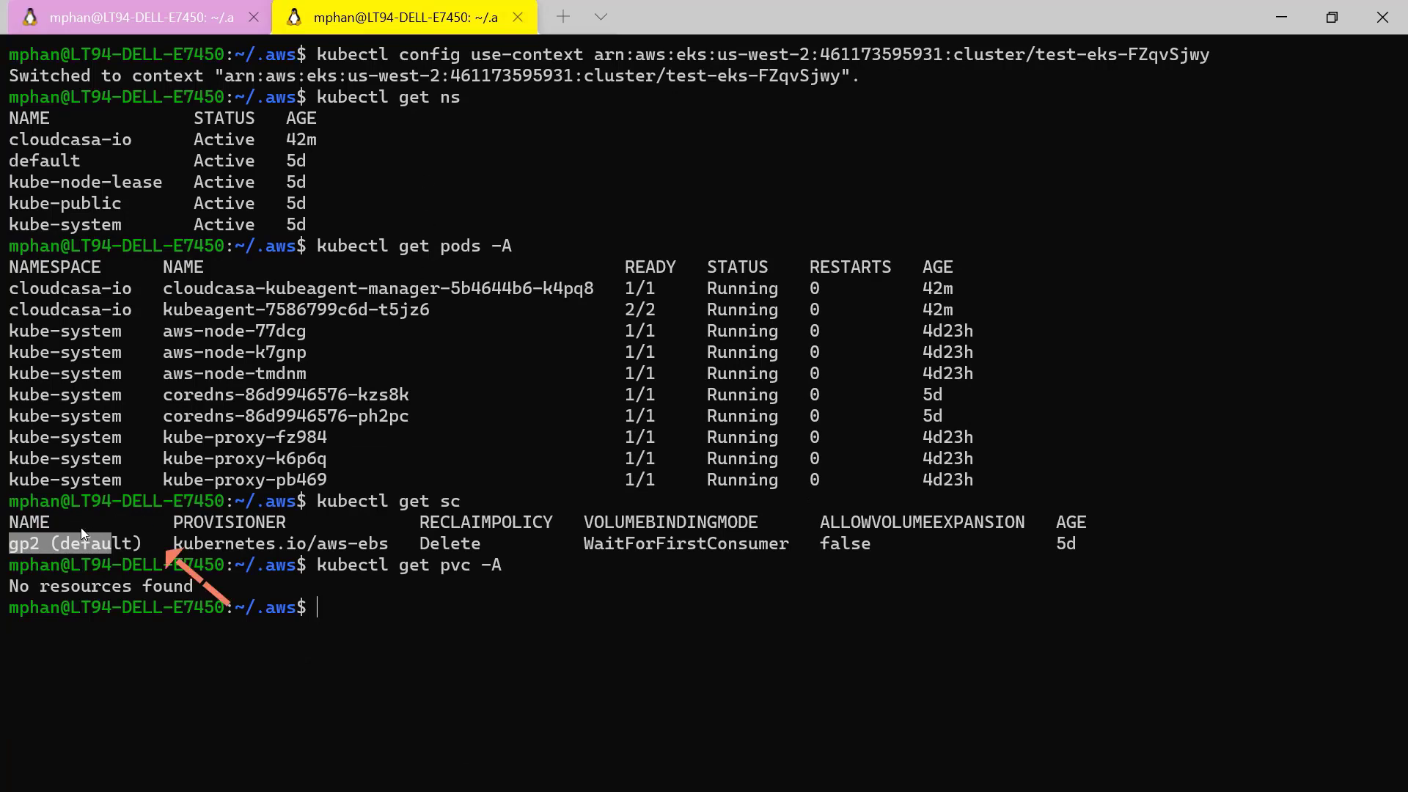
left_click(83, 543)
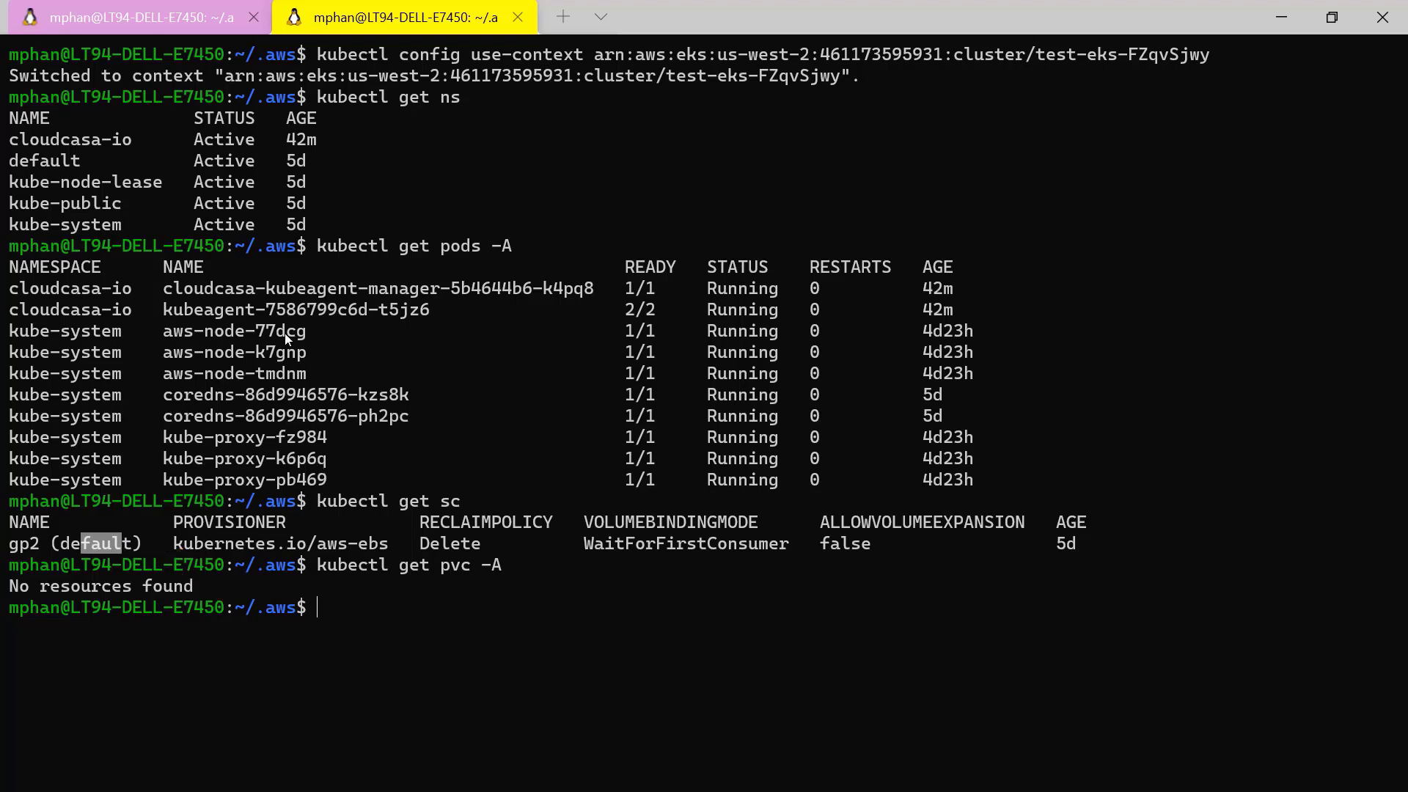
Examine the WordPress pods in test-website and their claims' storage class on the source cluster, and the target cluster's default storage class.
left_click(183, 10)
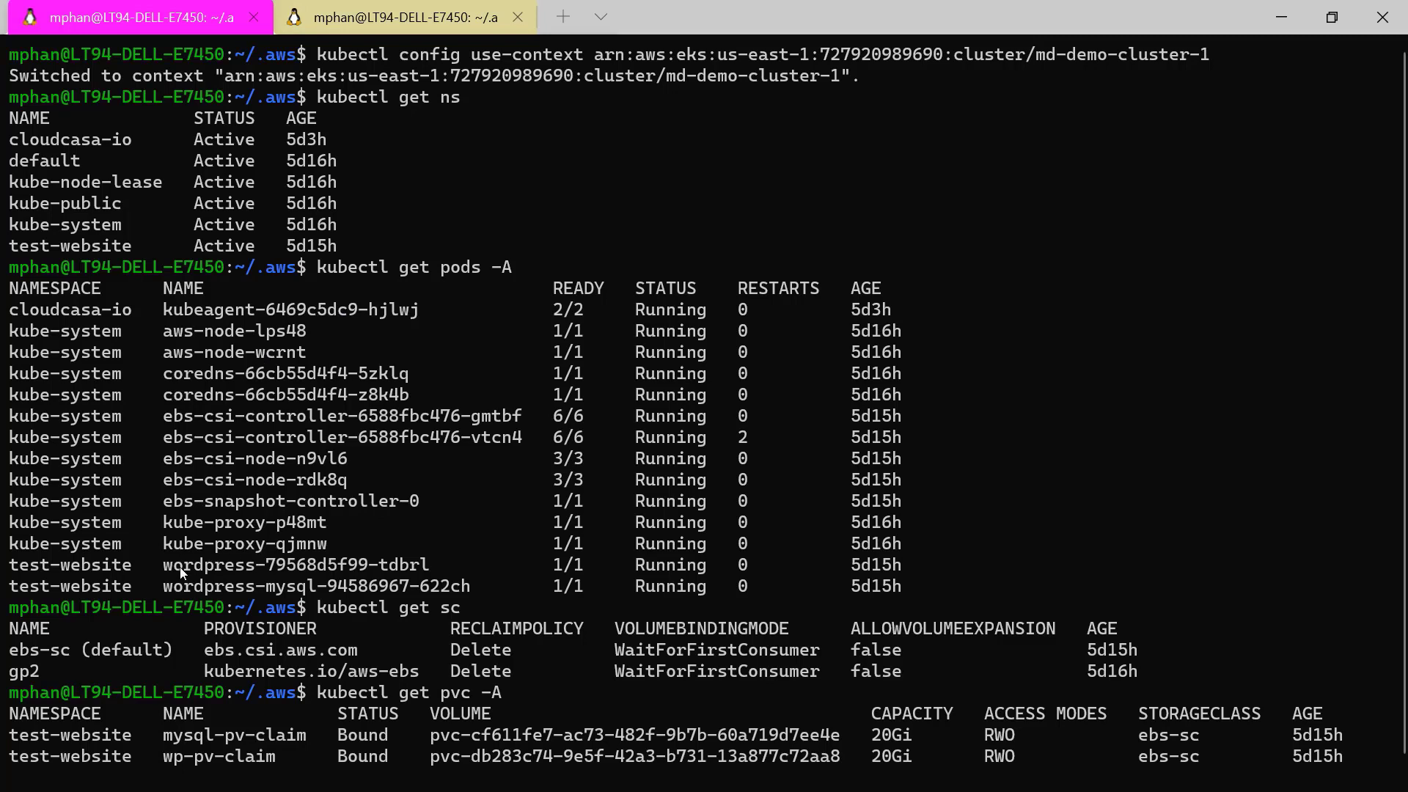
left_click_drag(205, 564, 246, 563)
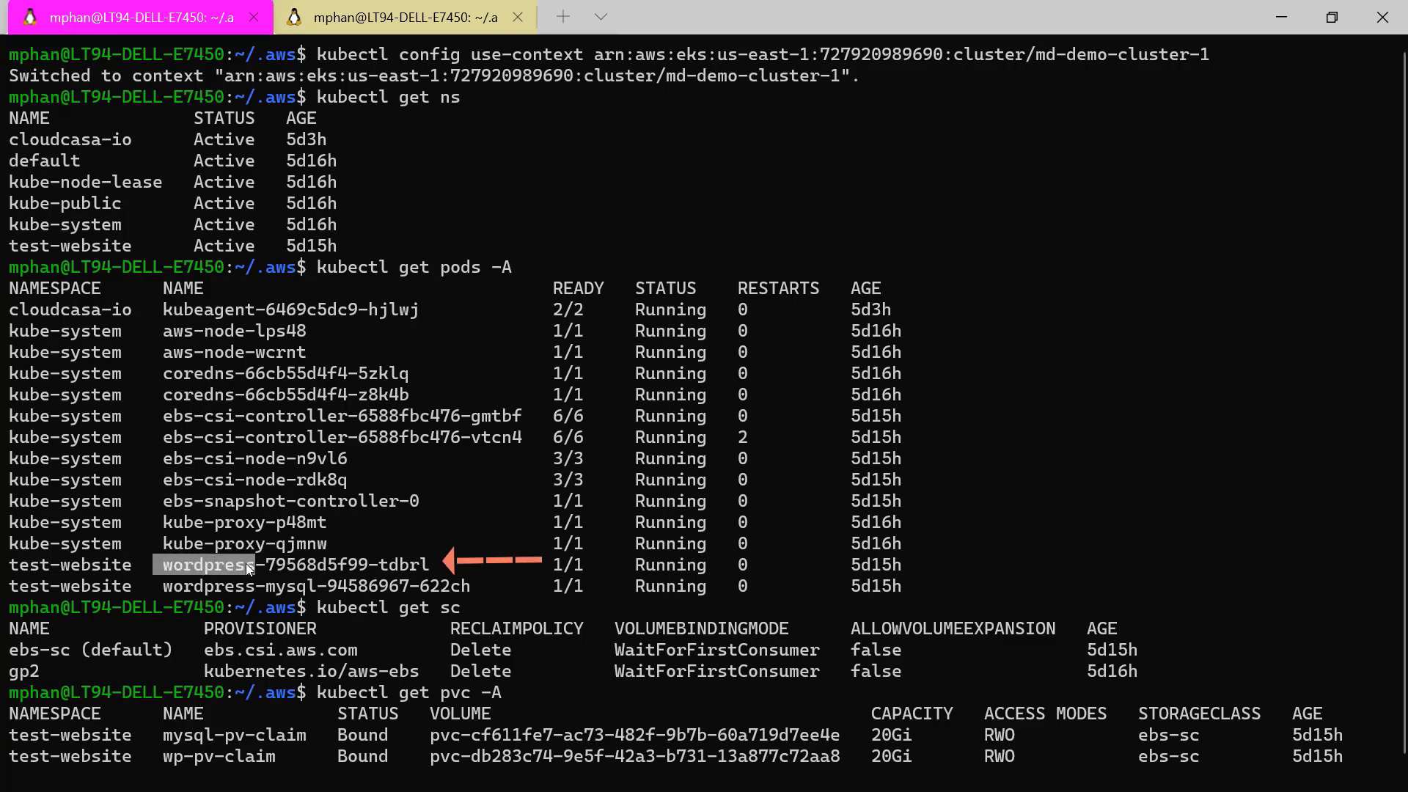
left_click(57, 567)
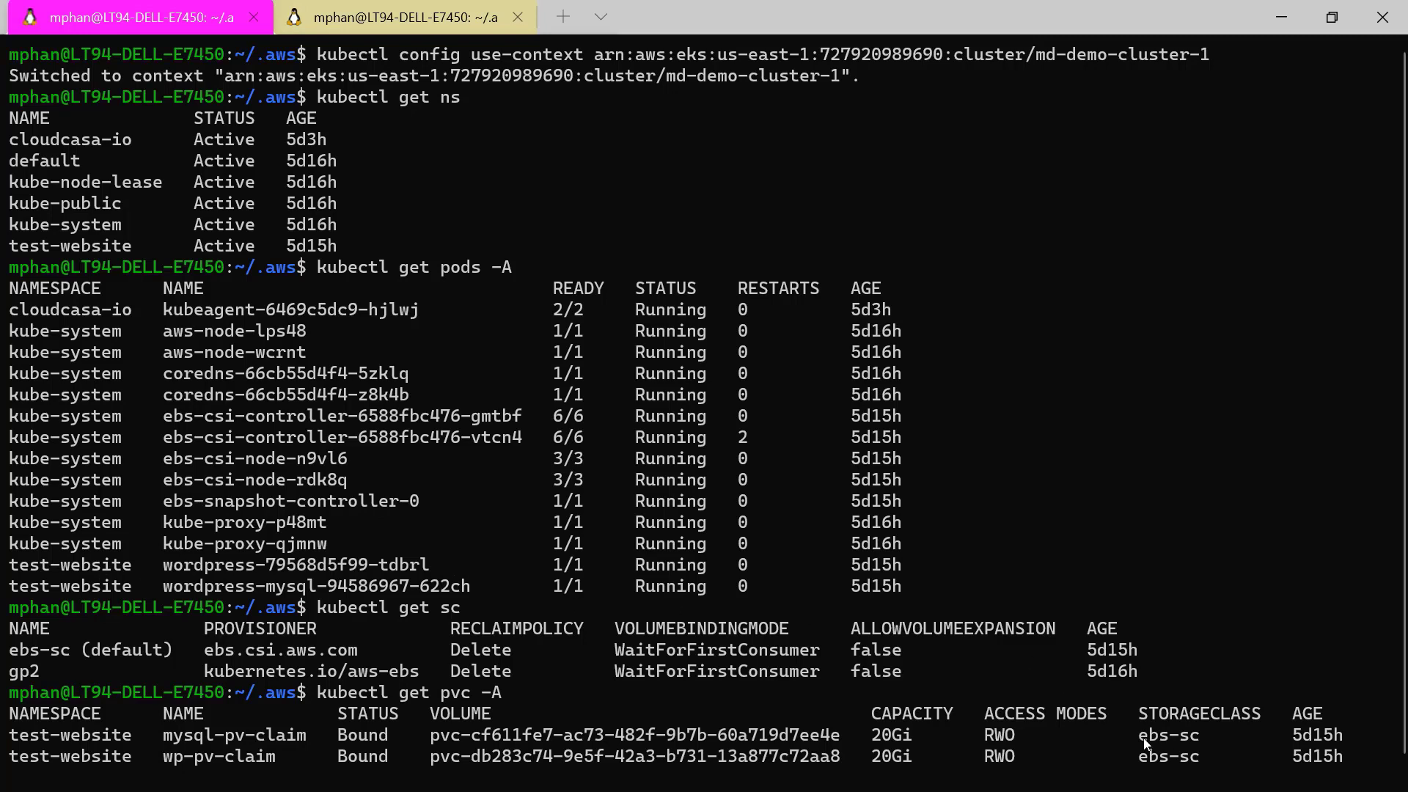
left_click_drag(1204, 735, 1230, 736)
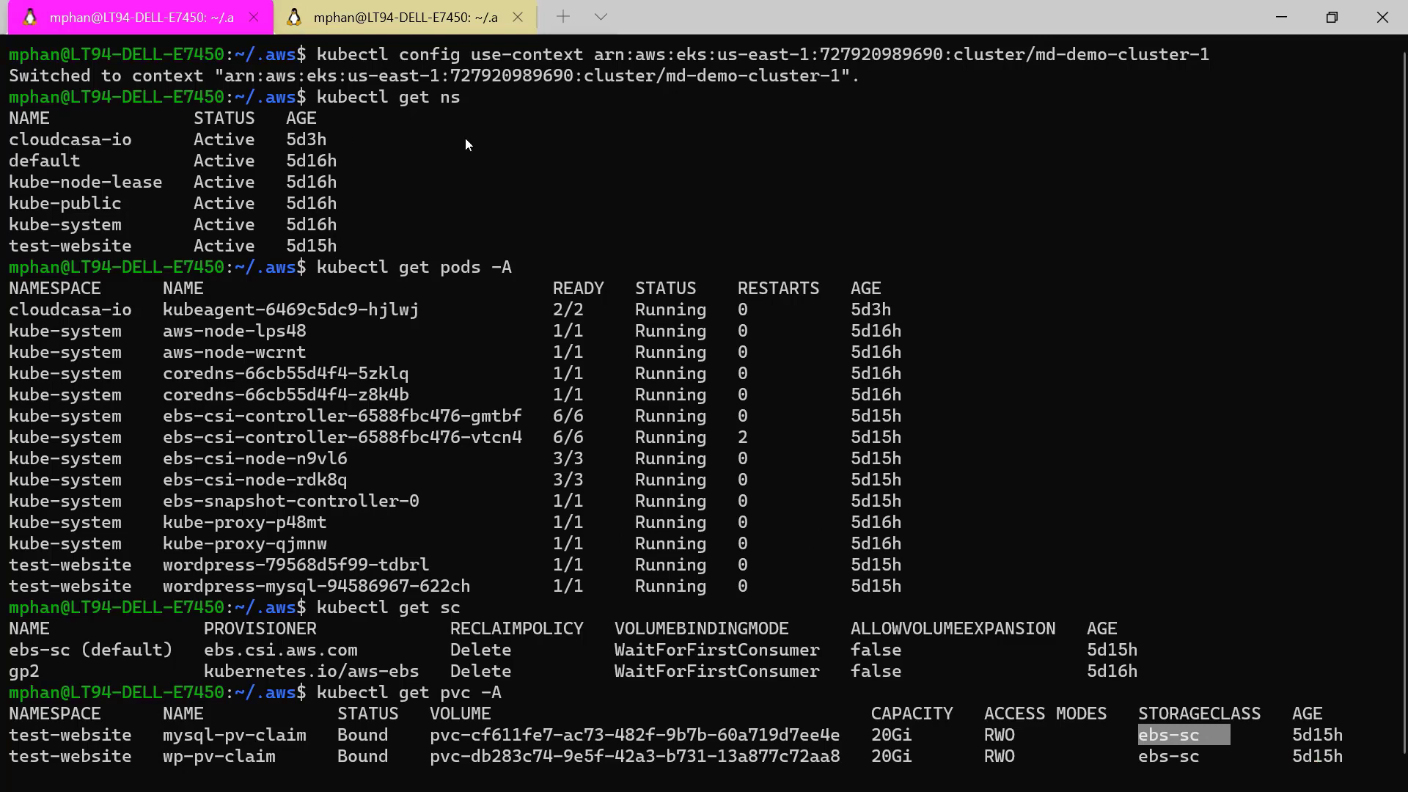
left_click(419, 27)
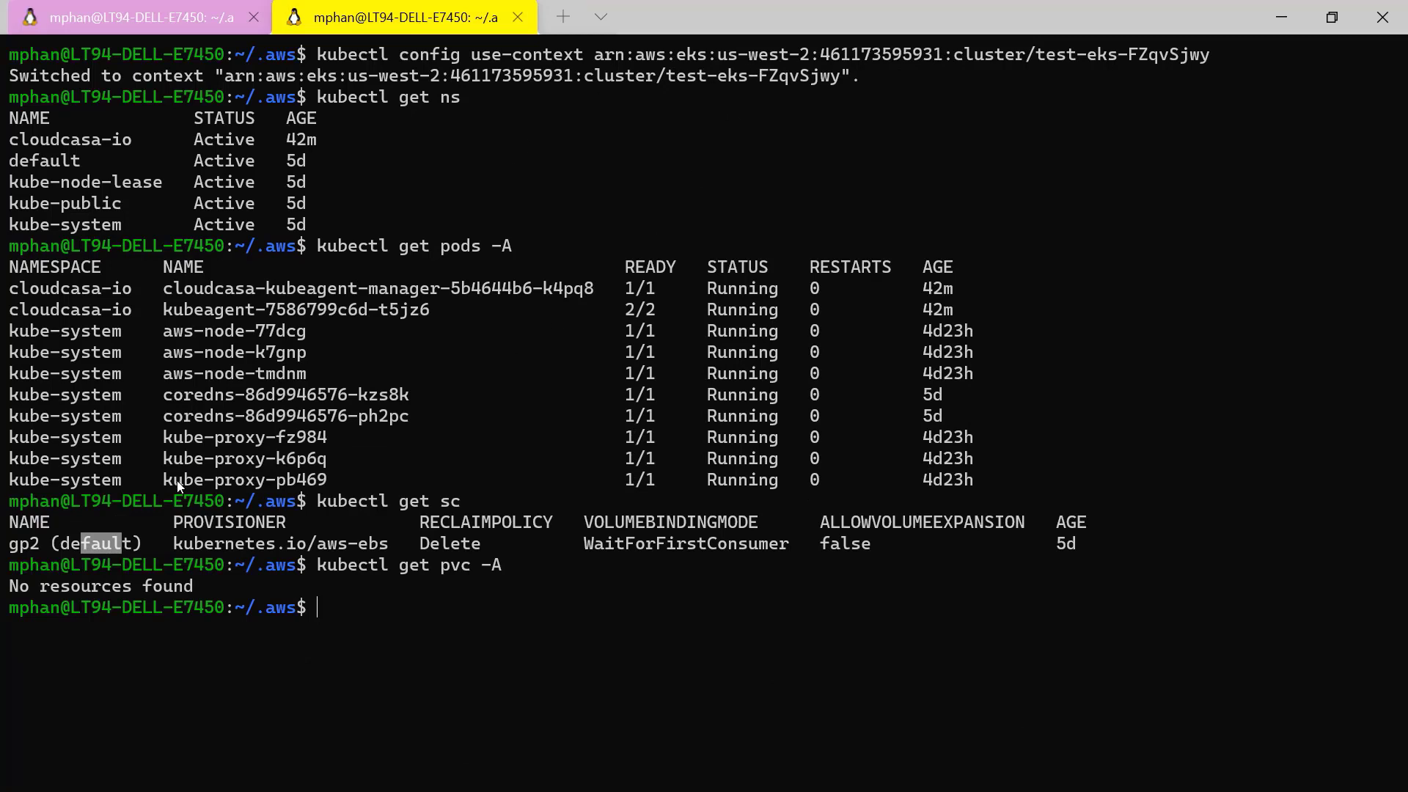
left_click_drag(11, 546, 47, 543)
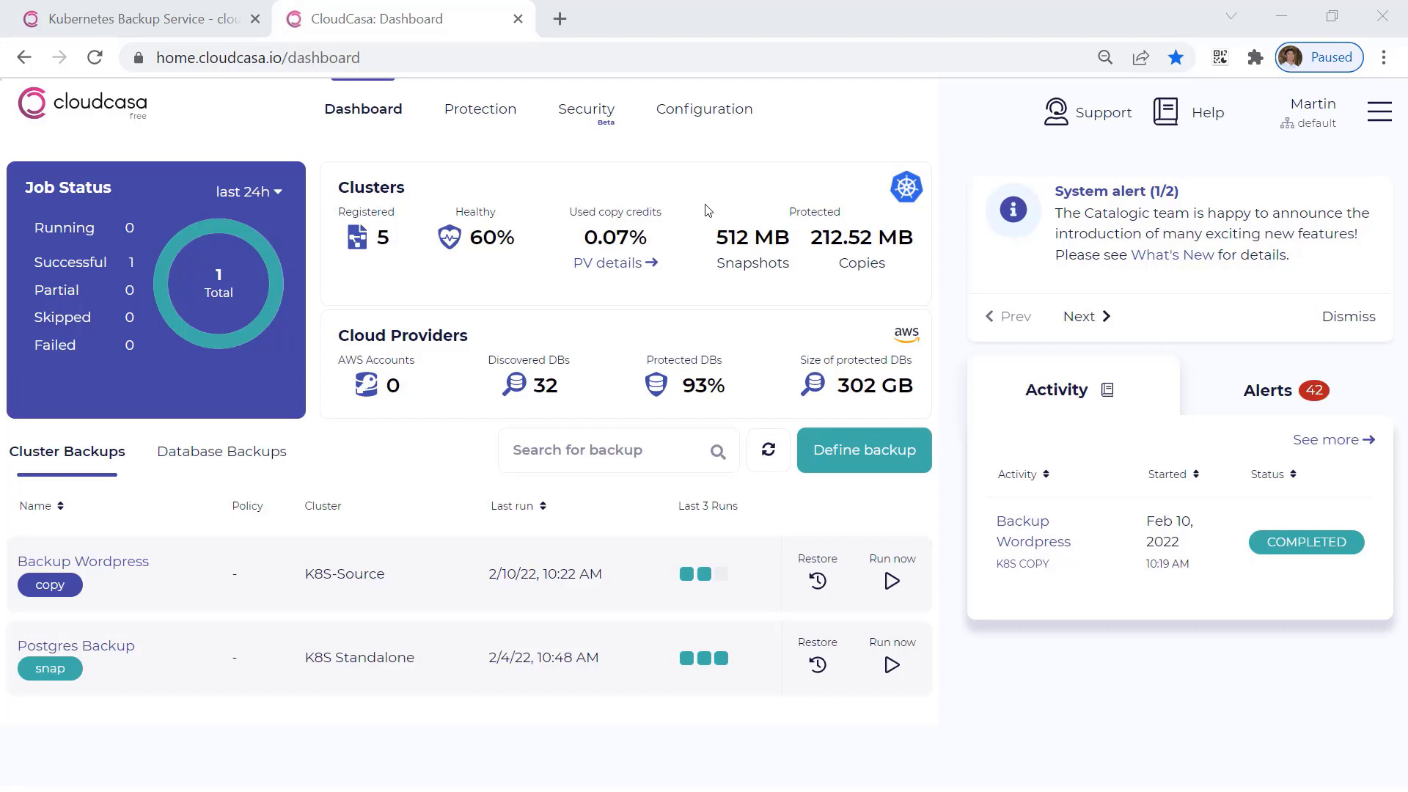
Switch to CloudCasa in the browser and open the list of configured cloud accounts.
left_click(722, 116)
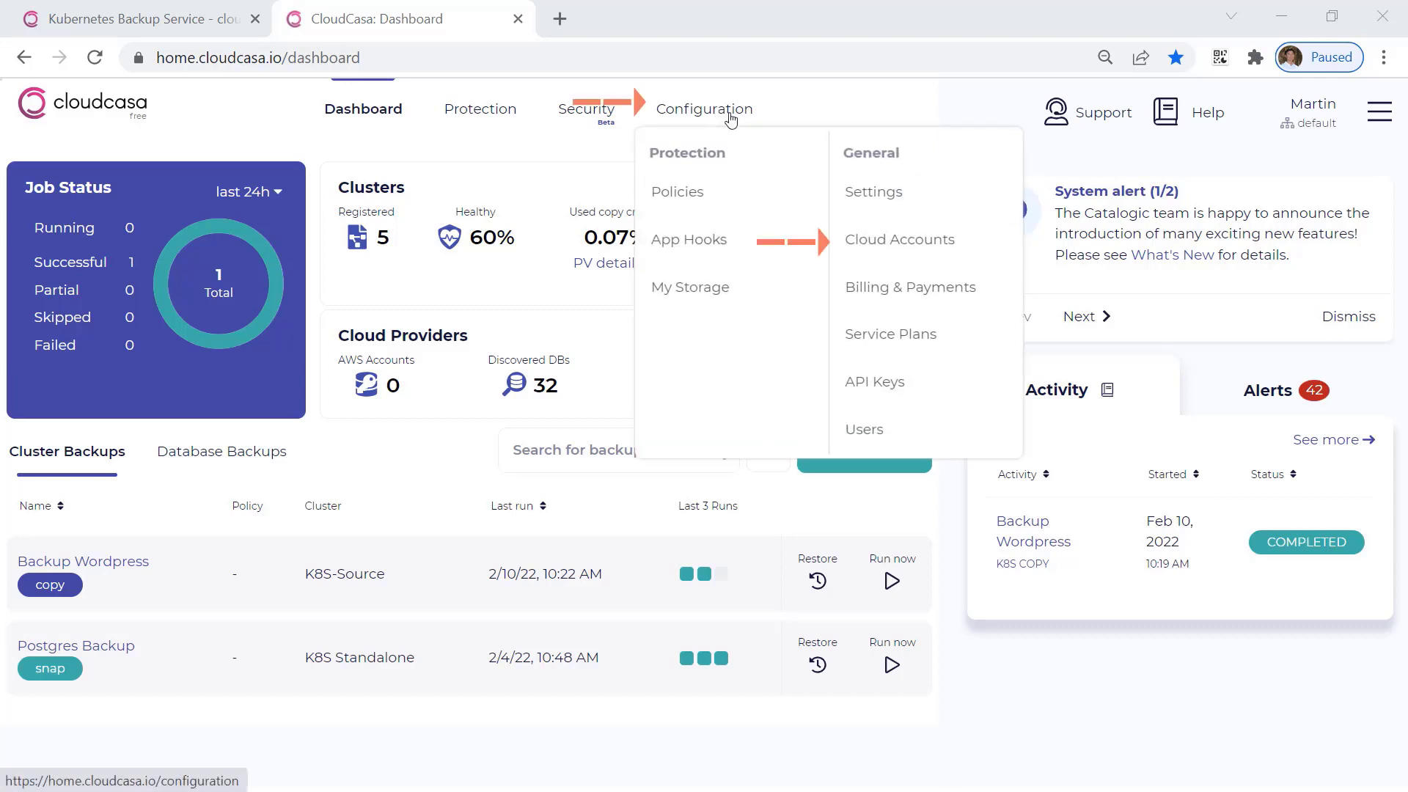
left_click(896, 233)
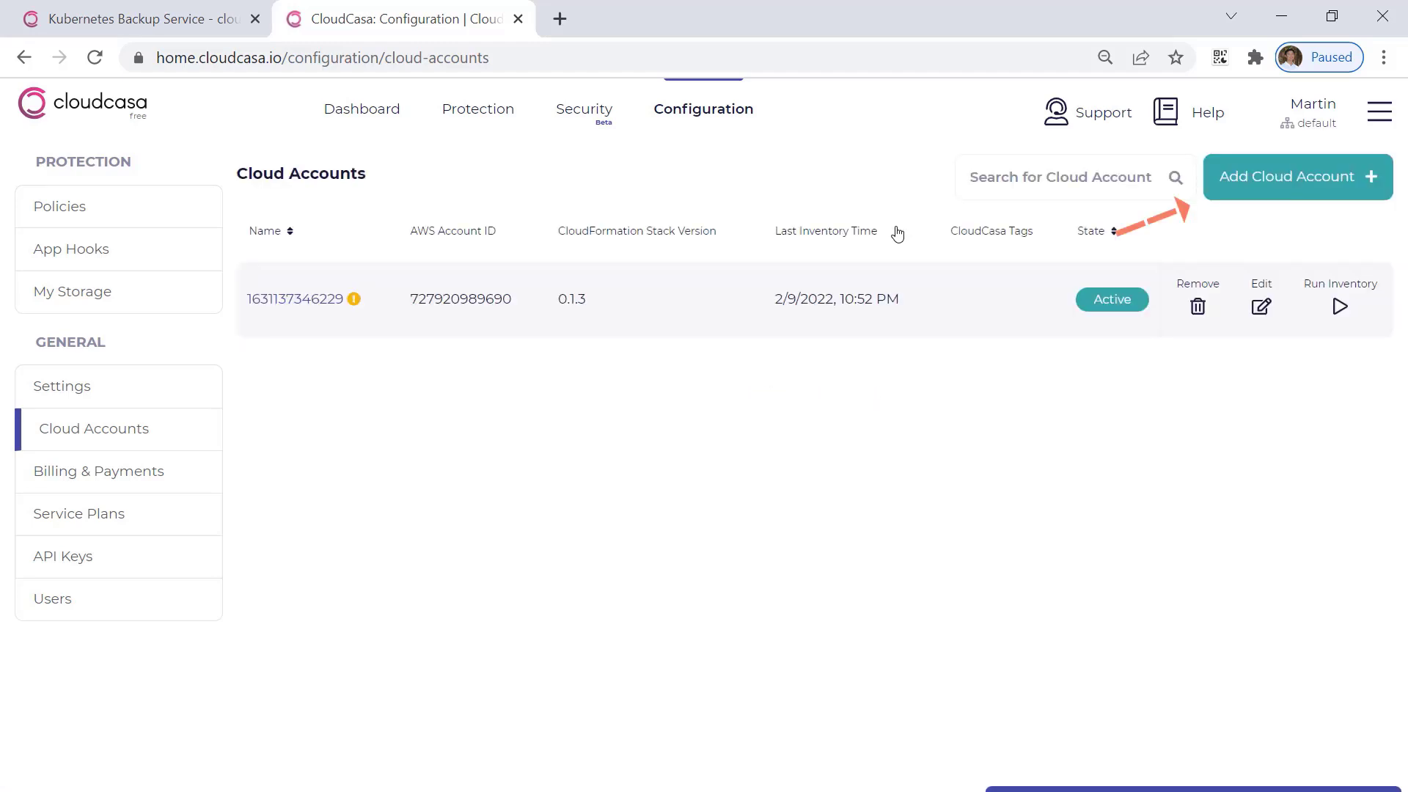
Start adding a cloud account through the CloudFormation quick-create stack, acknowledge IAM resource creation, and close it without creating the stack.
left_click(1295, 192)
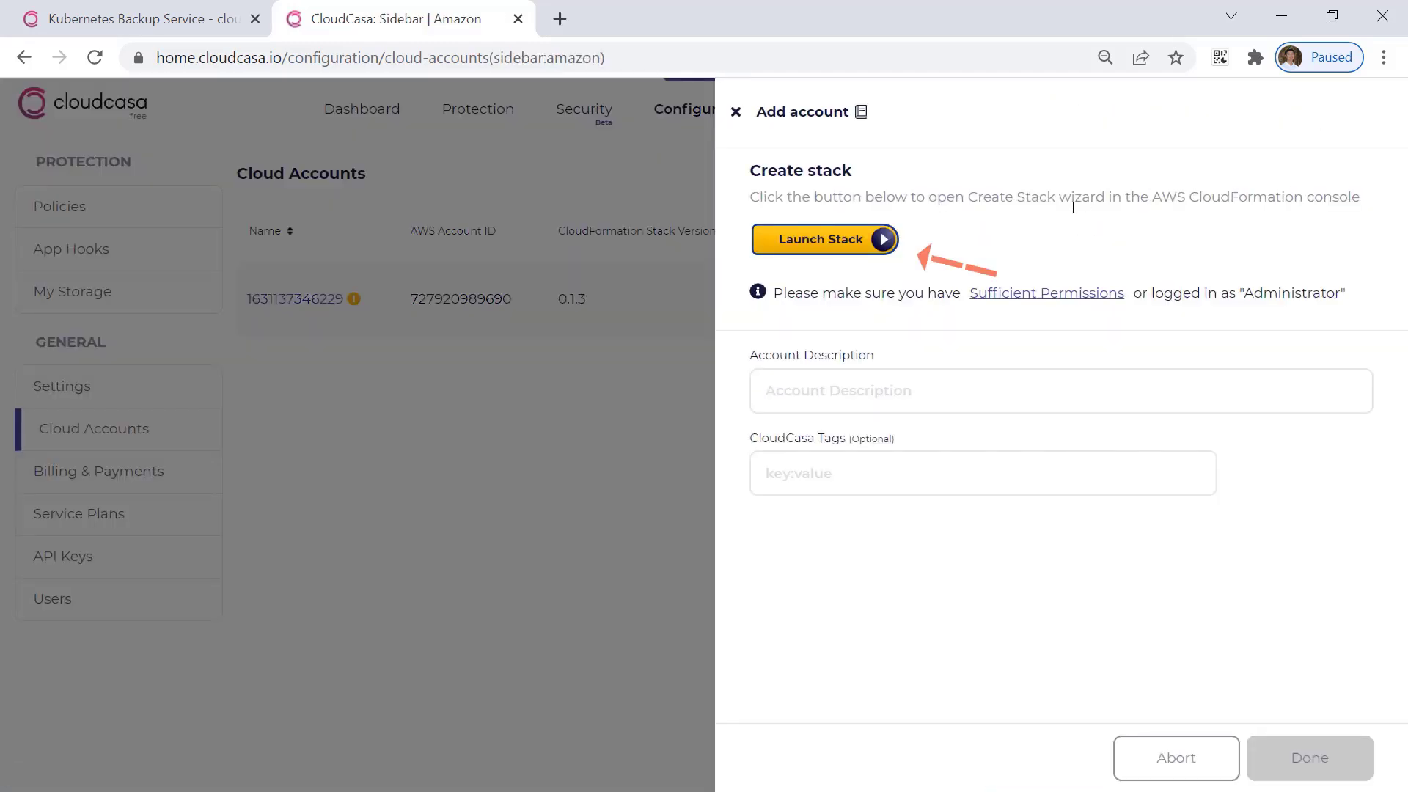
left_click(869, 247)
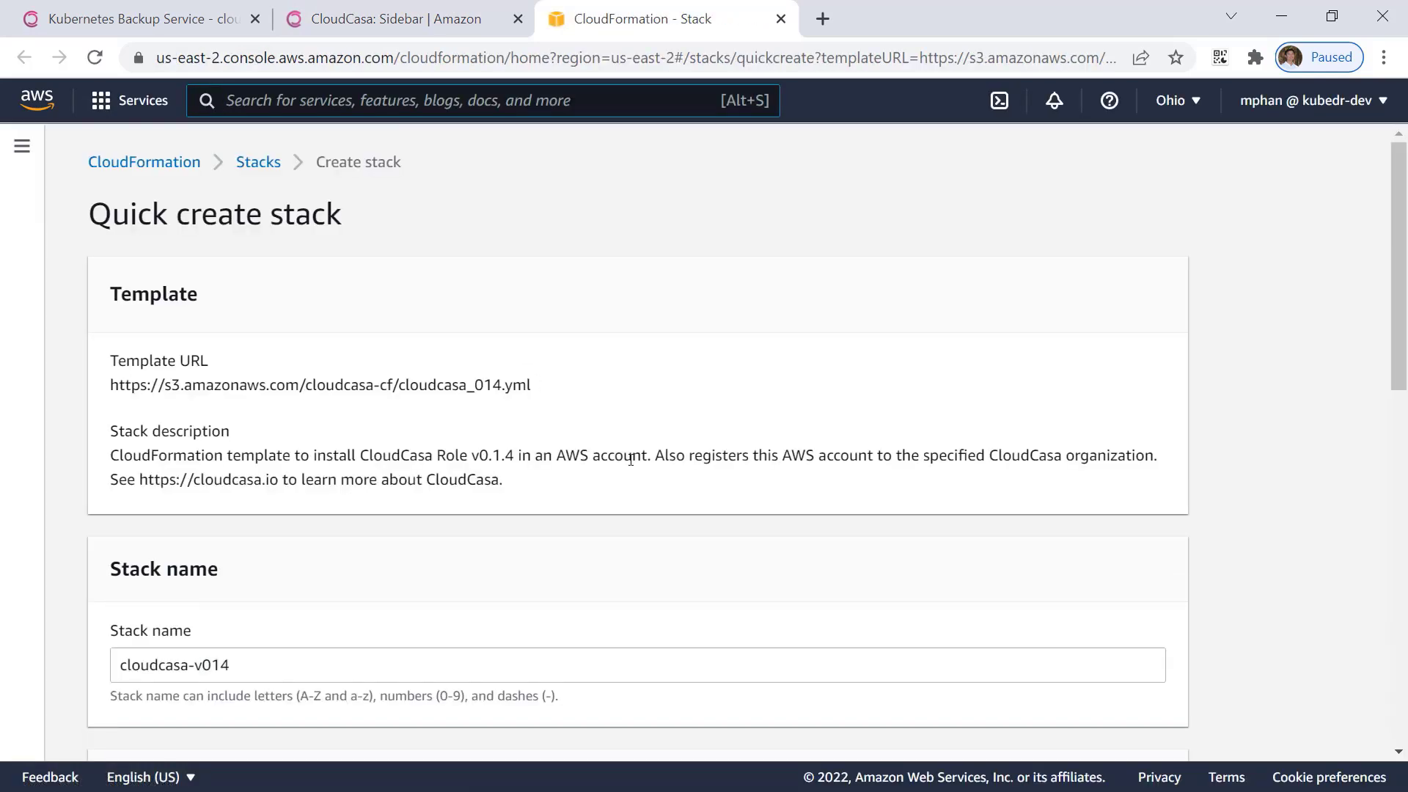
scroll(630, 460, "down", 7)
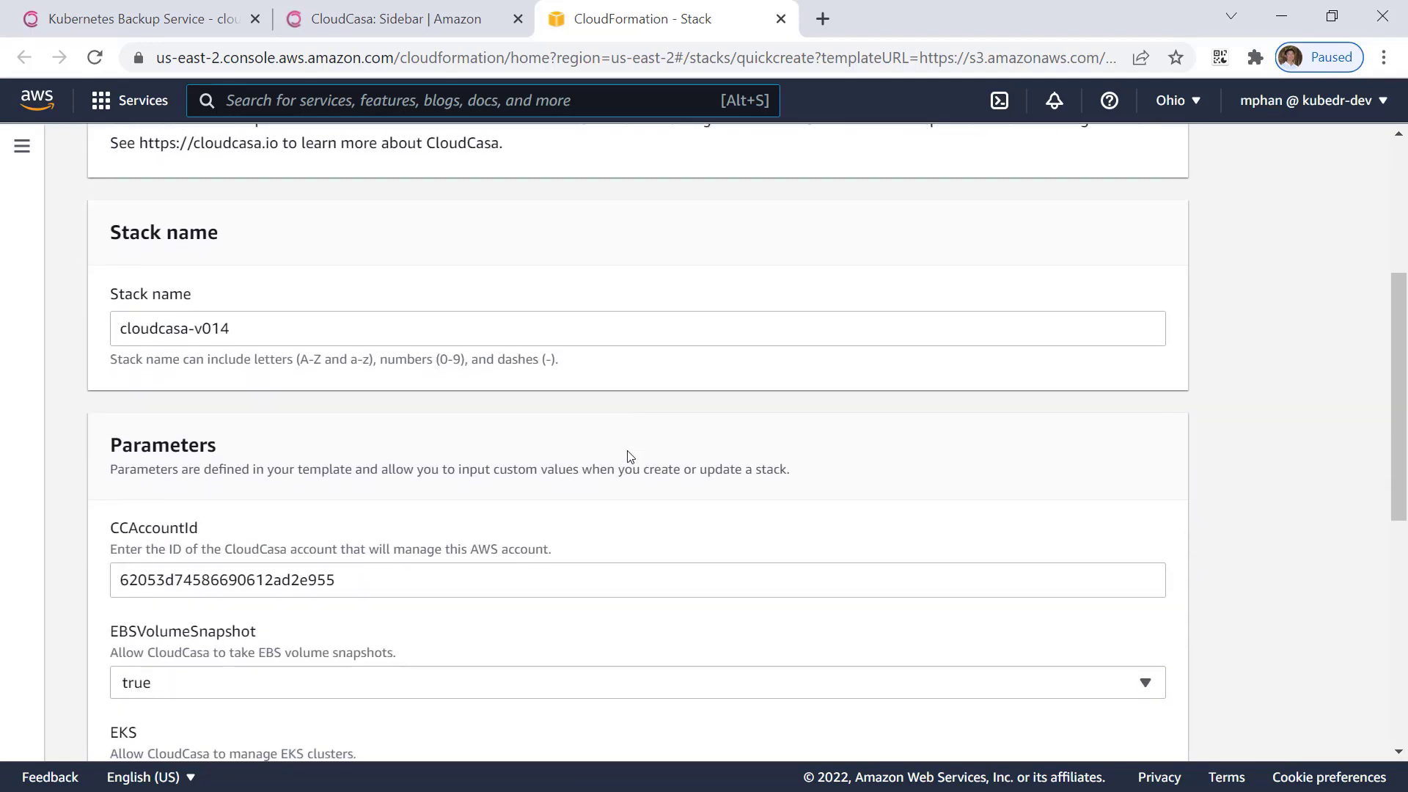
scroll(627, 453, "down", 1)
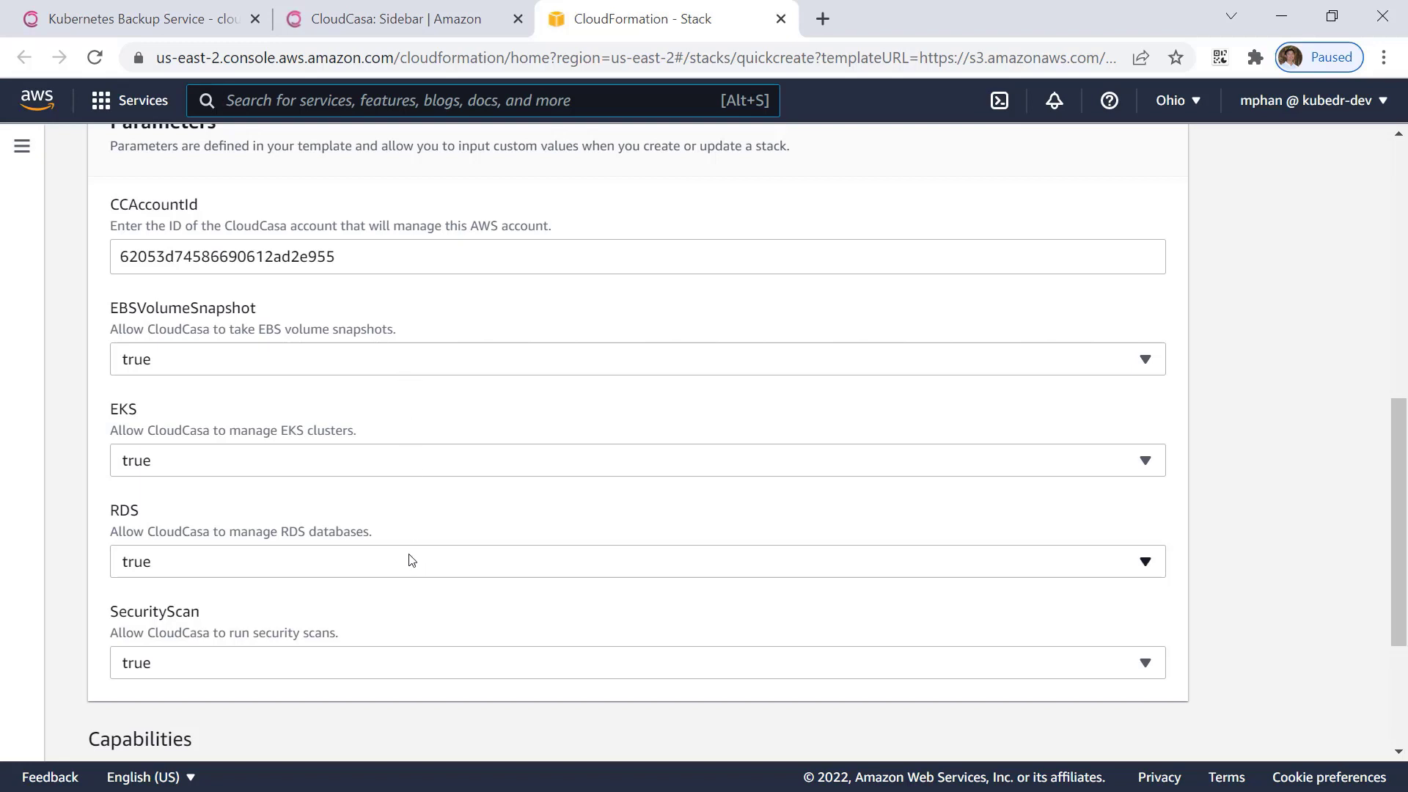
scroll(872, 632, "down", 3)
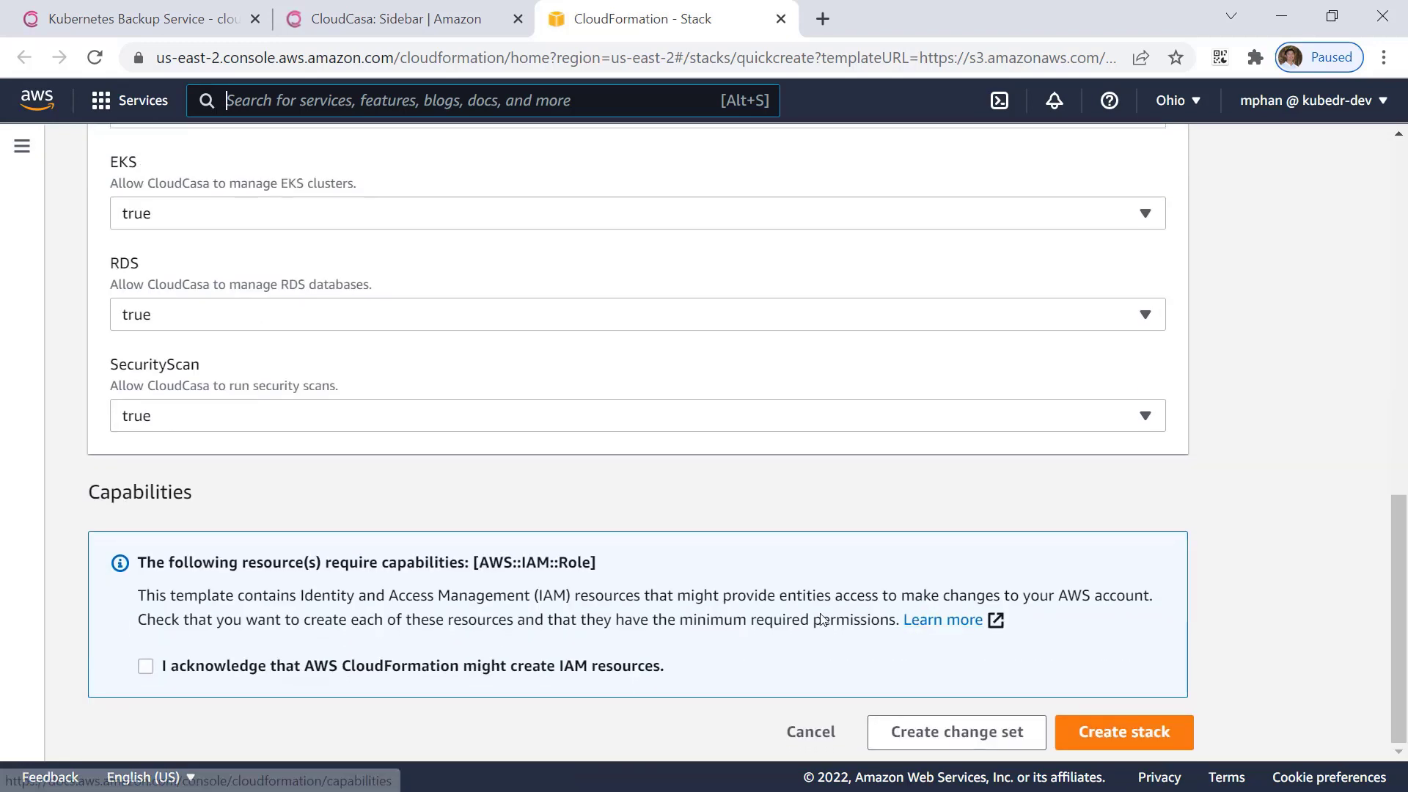
left_click(367, 666)
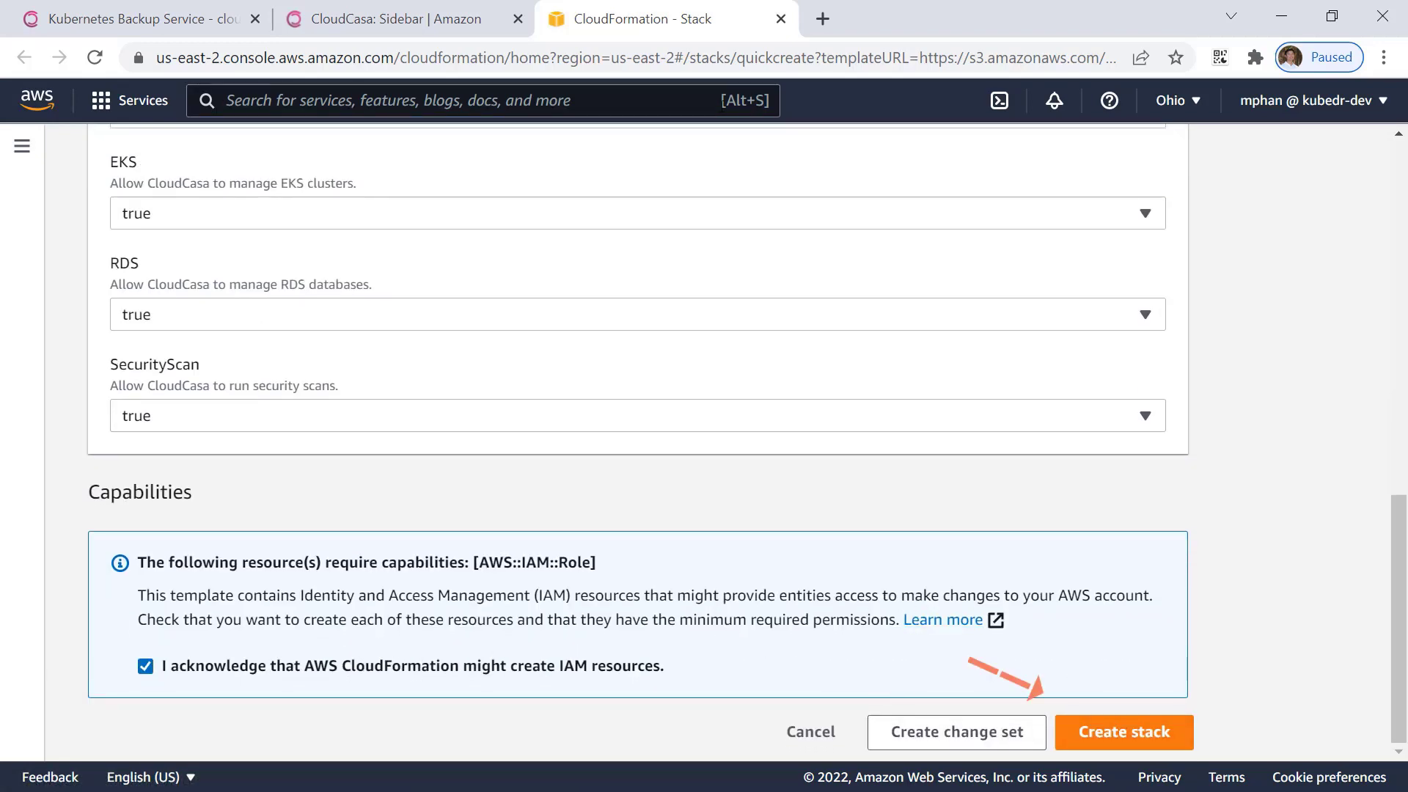
left_click(780, 22)
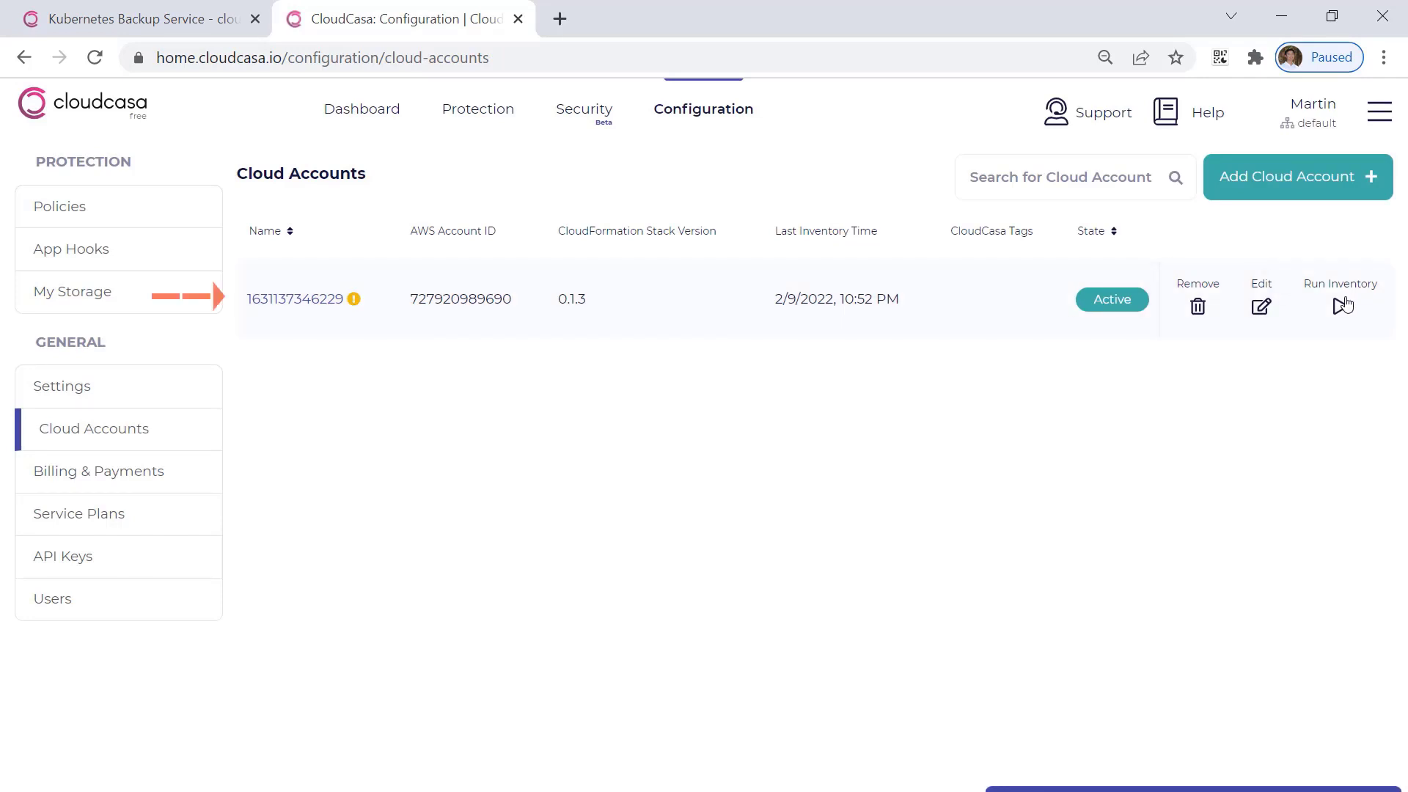
Open the existing AWS cloud account and examine both pages of its clusters.
left_click(292, 299)
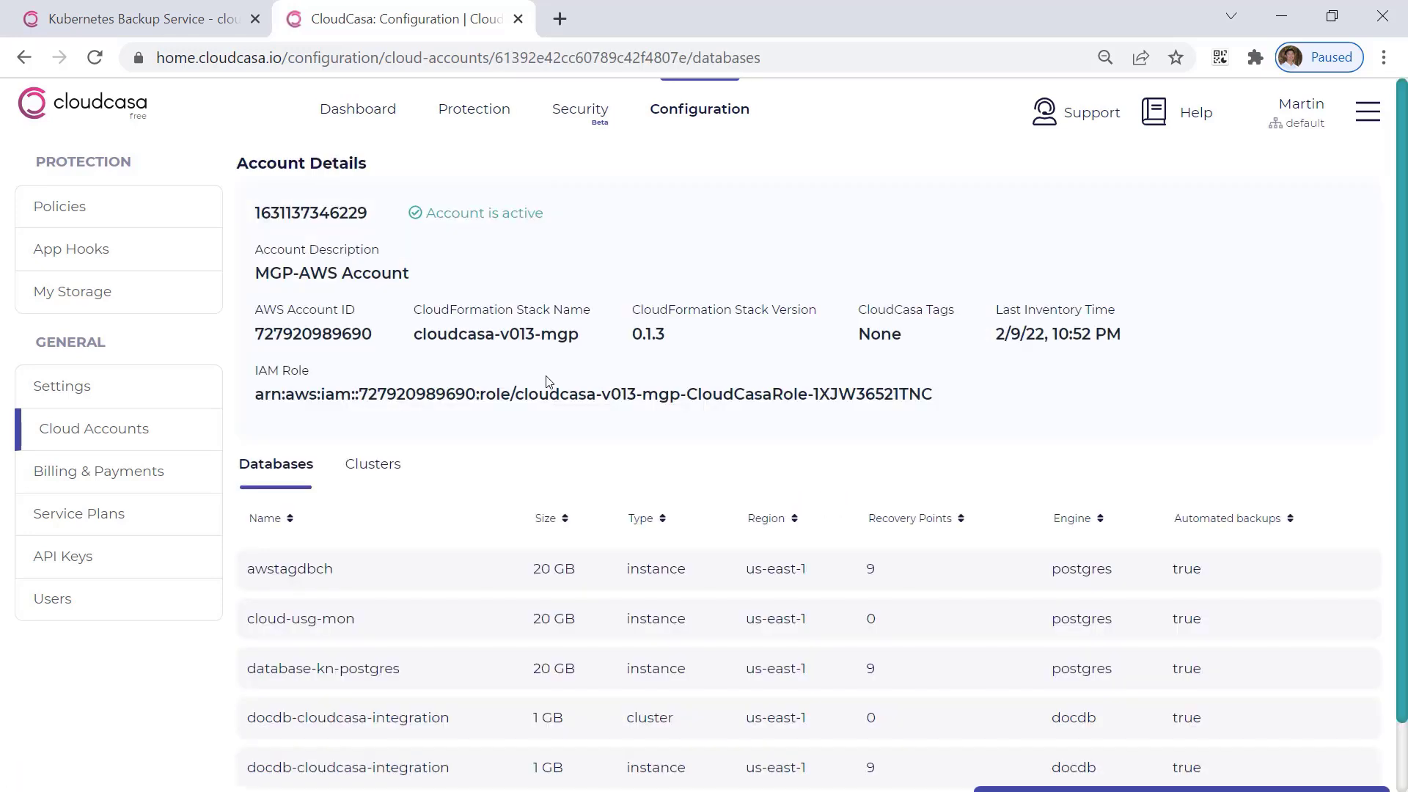
scroll(415, 458, "down", 1)
left_click(383, 395)
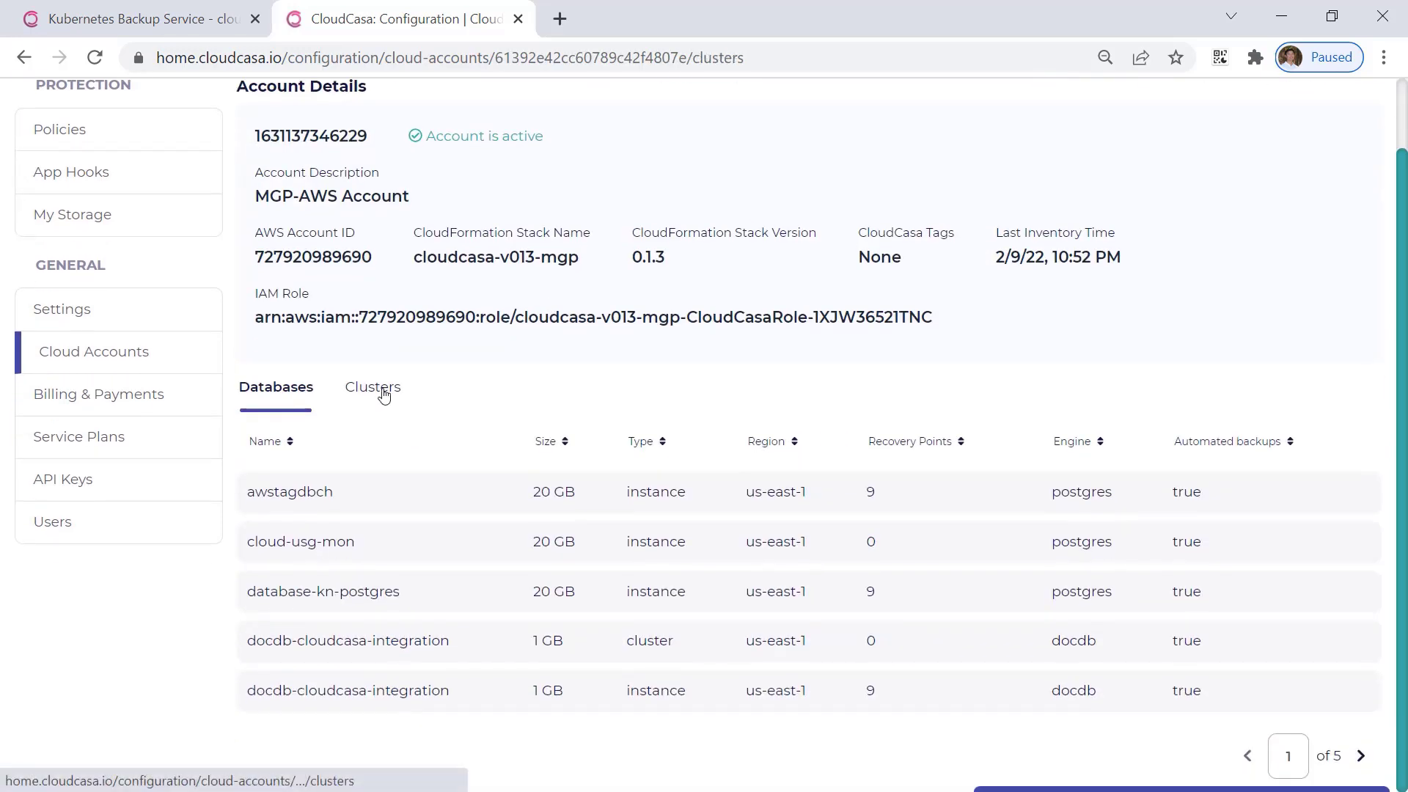
scroll(931, 477, "down", 3)
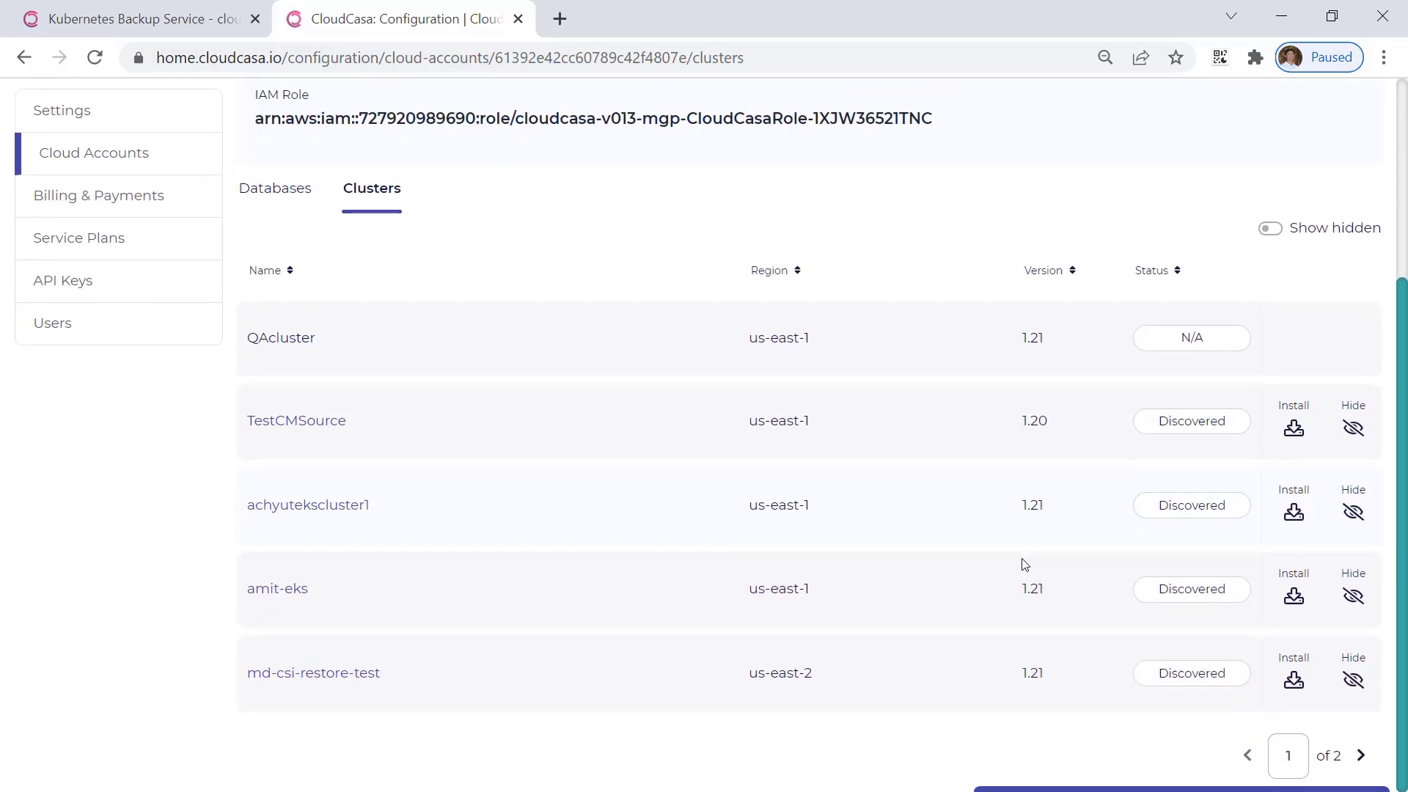
left_click(1362, 756)
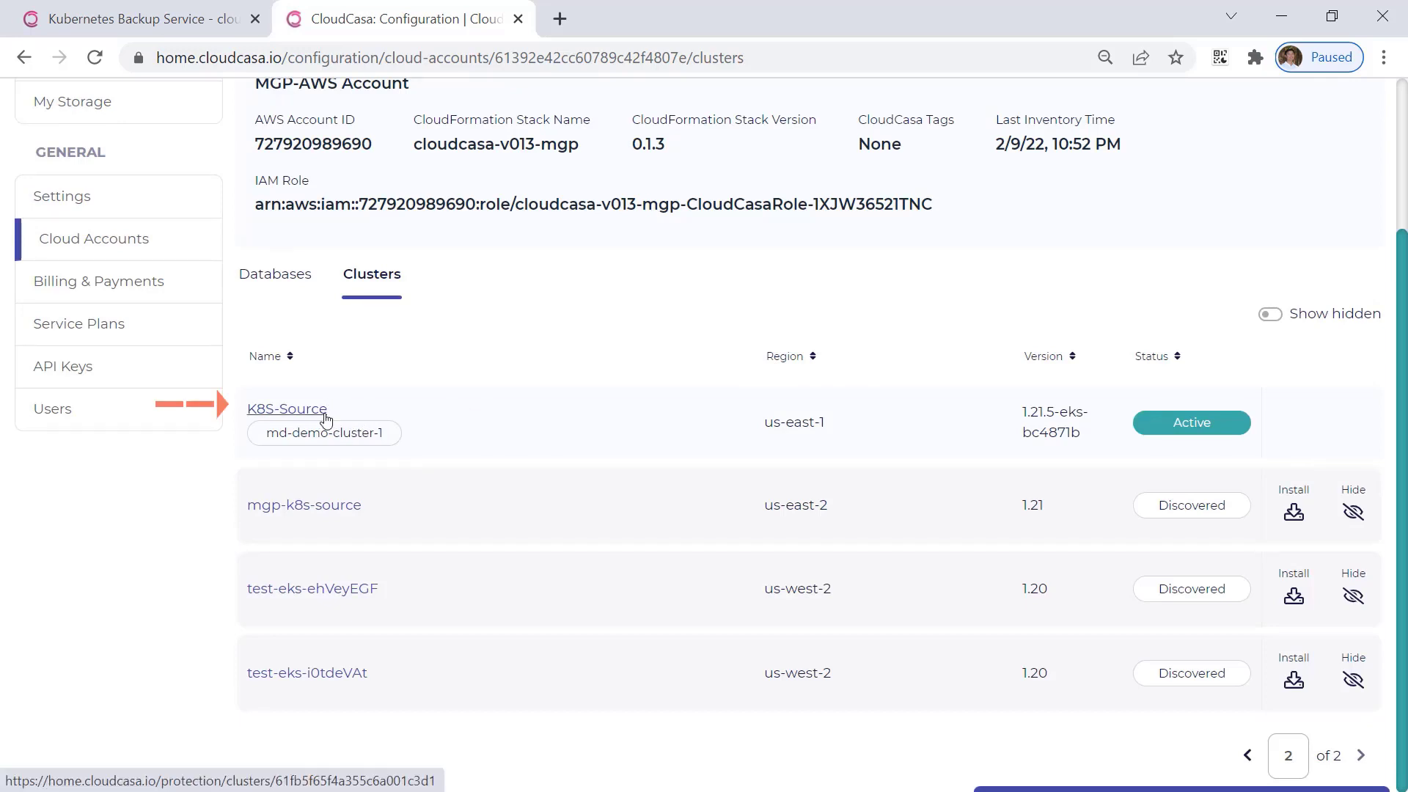
View the agent installation instructions for the mgp-k8s-source cluster and close them without saving.
left_click(1294, 513)
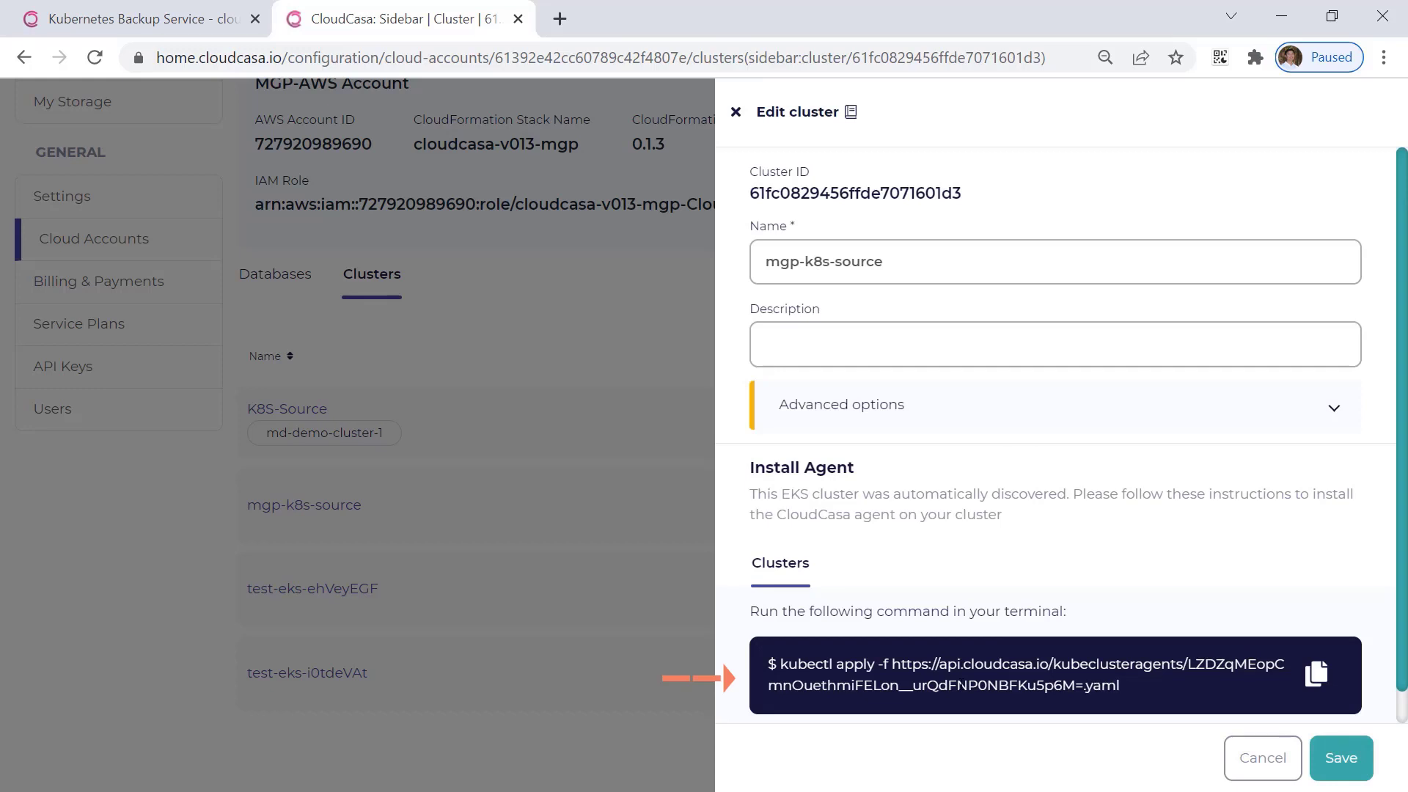
left_click(1280, 753)
scroll(535, 418, "up", 3)
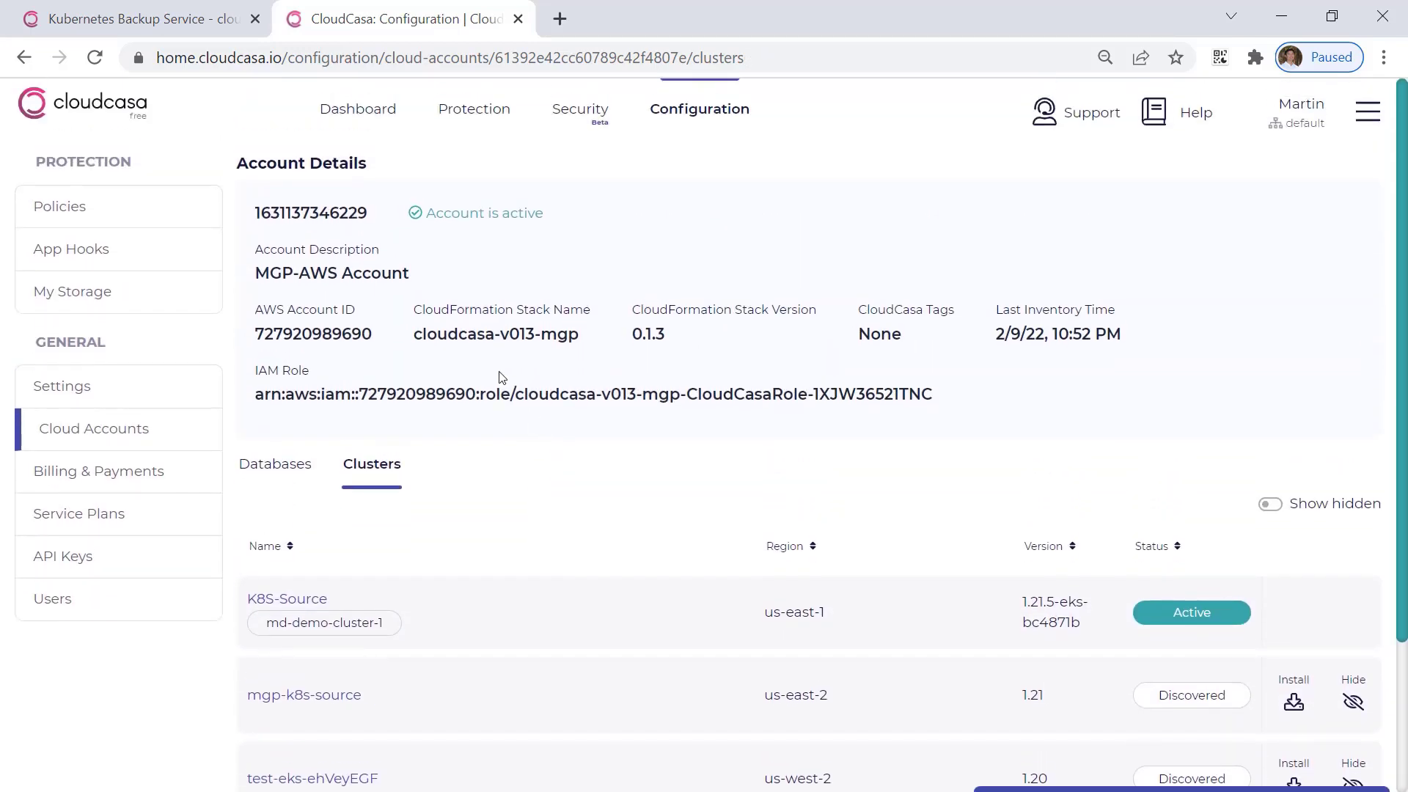
Open the details of the K8S-Source cluster among the protected clusters.
left_click(365, 116)
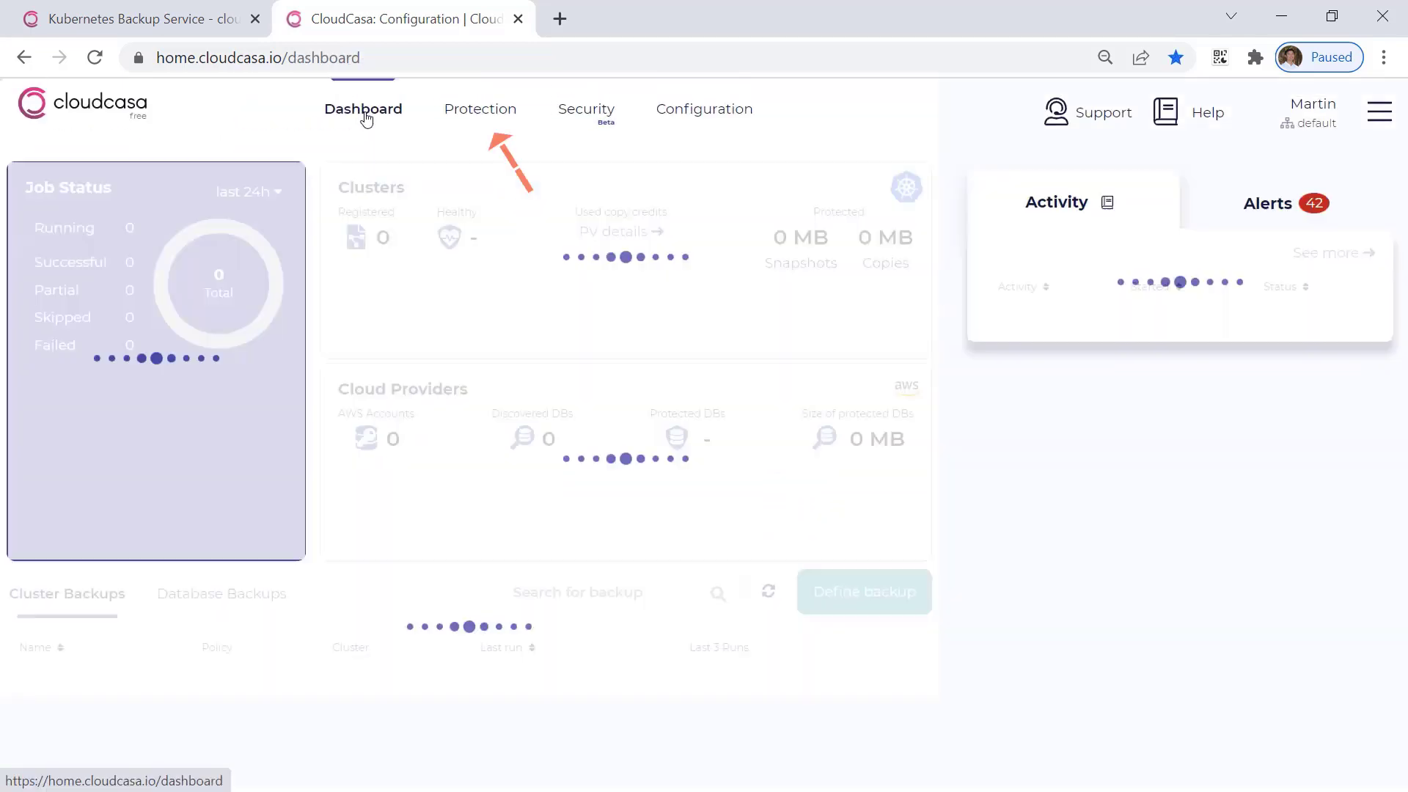
left_click(469, 119)
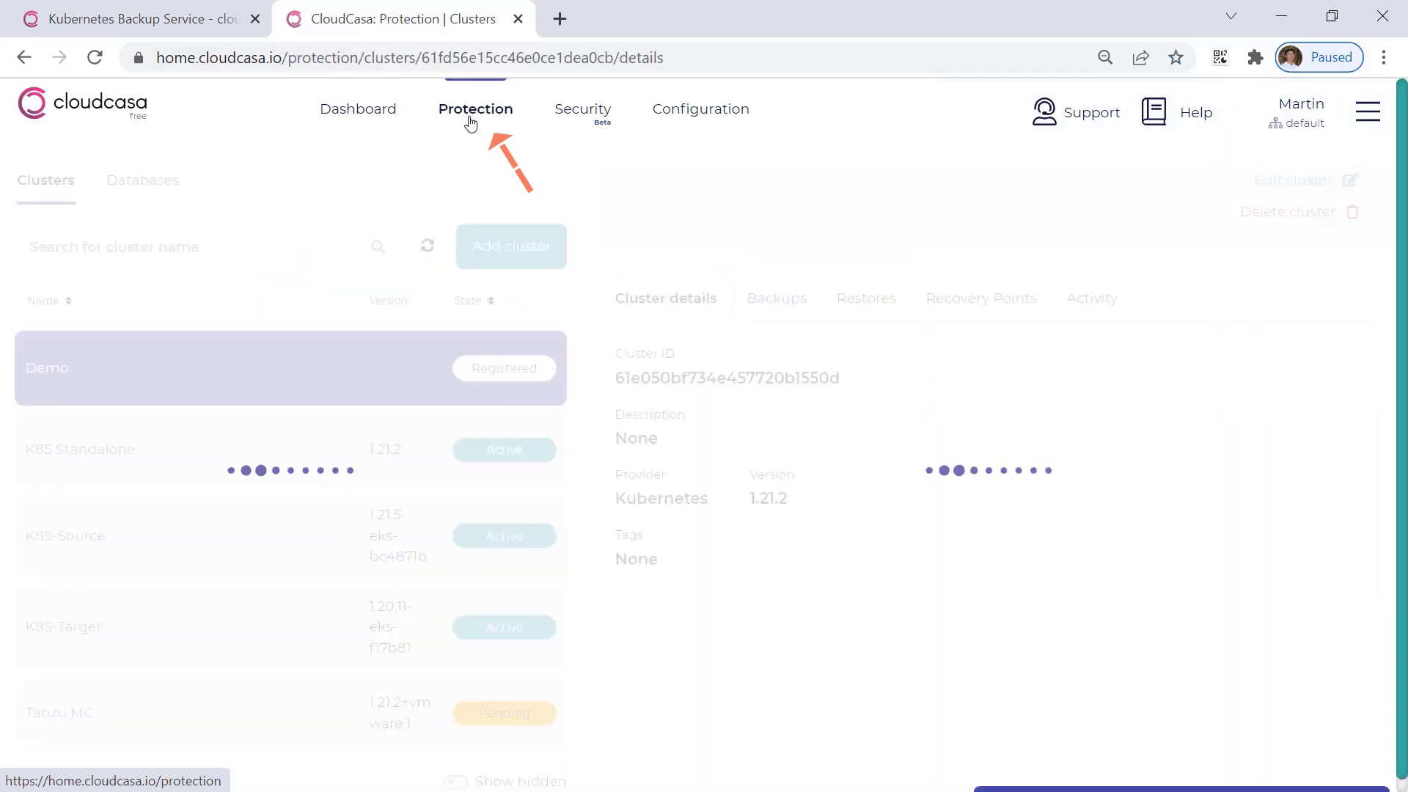
scroll(359, 374, "down", 1)
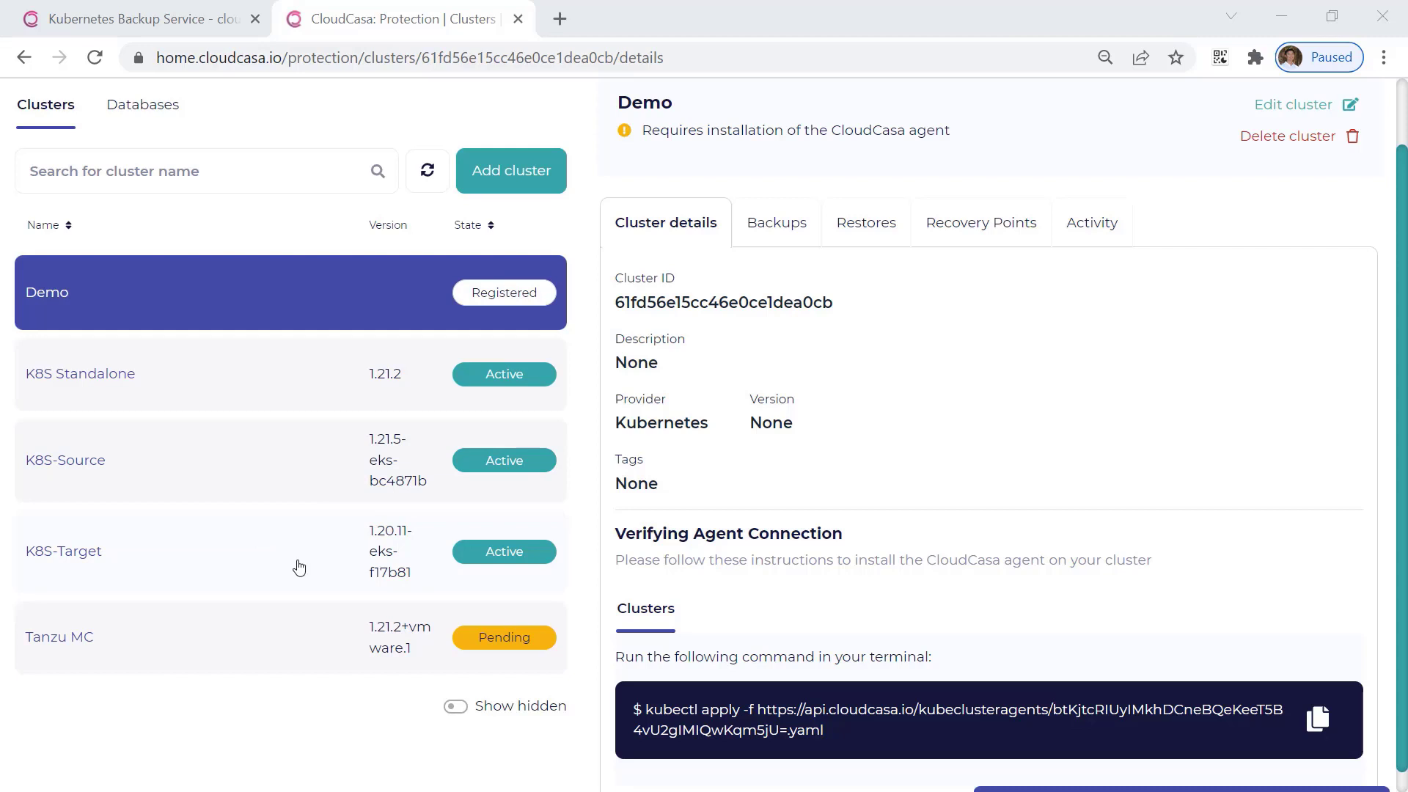
left_click(253, 477)
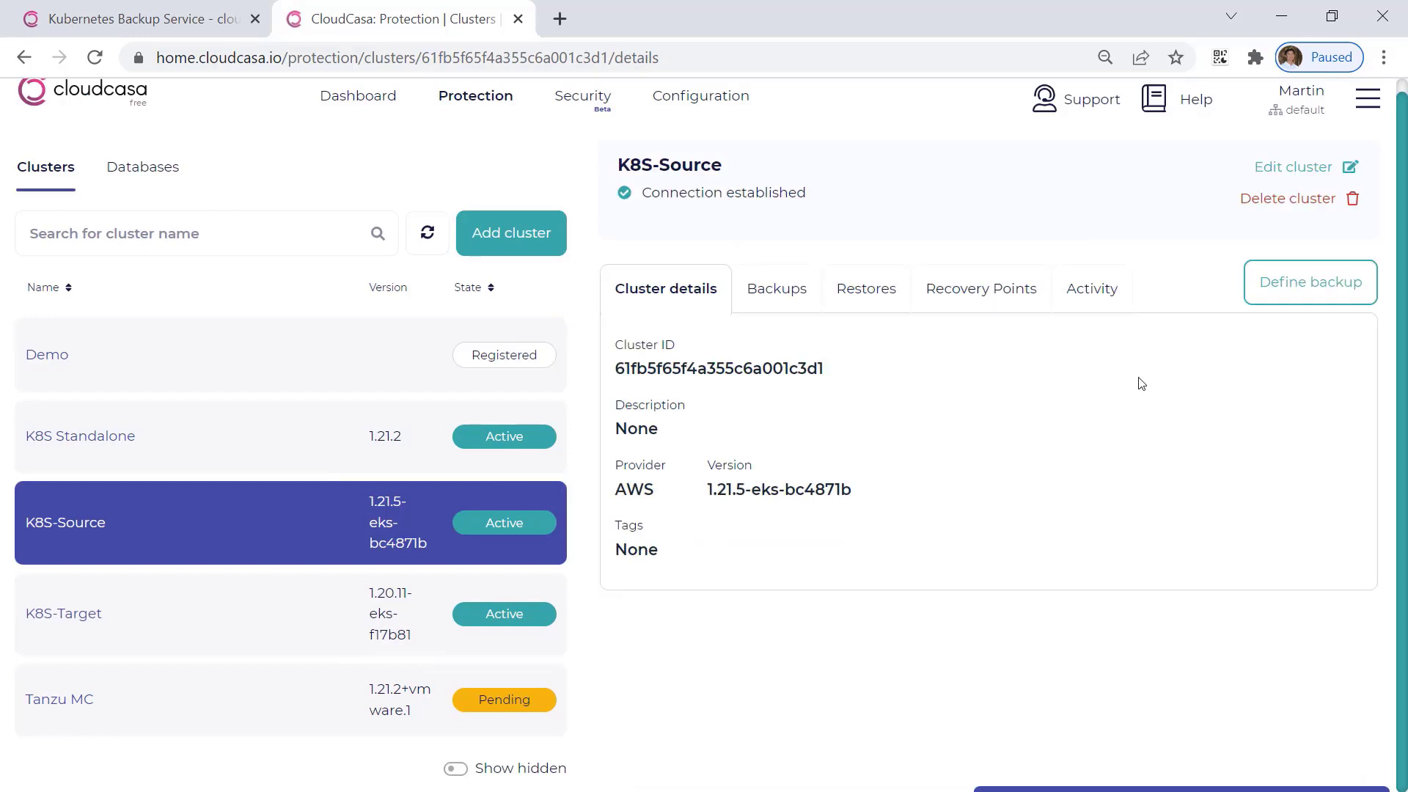
Start defining a backup named "K8S Backup" for the K8S-Source cluster and proceed to its content options.
left_click(1276, 284)
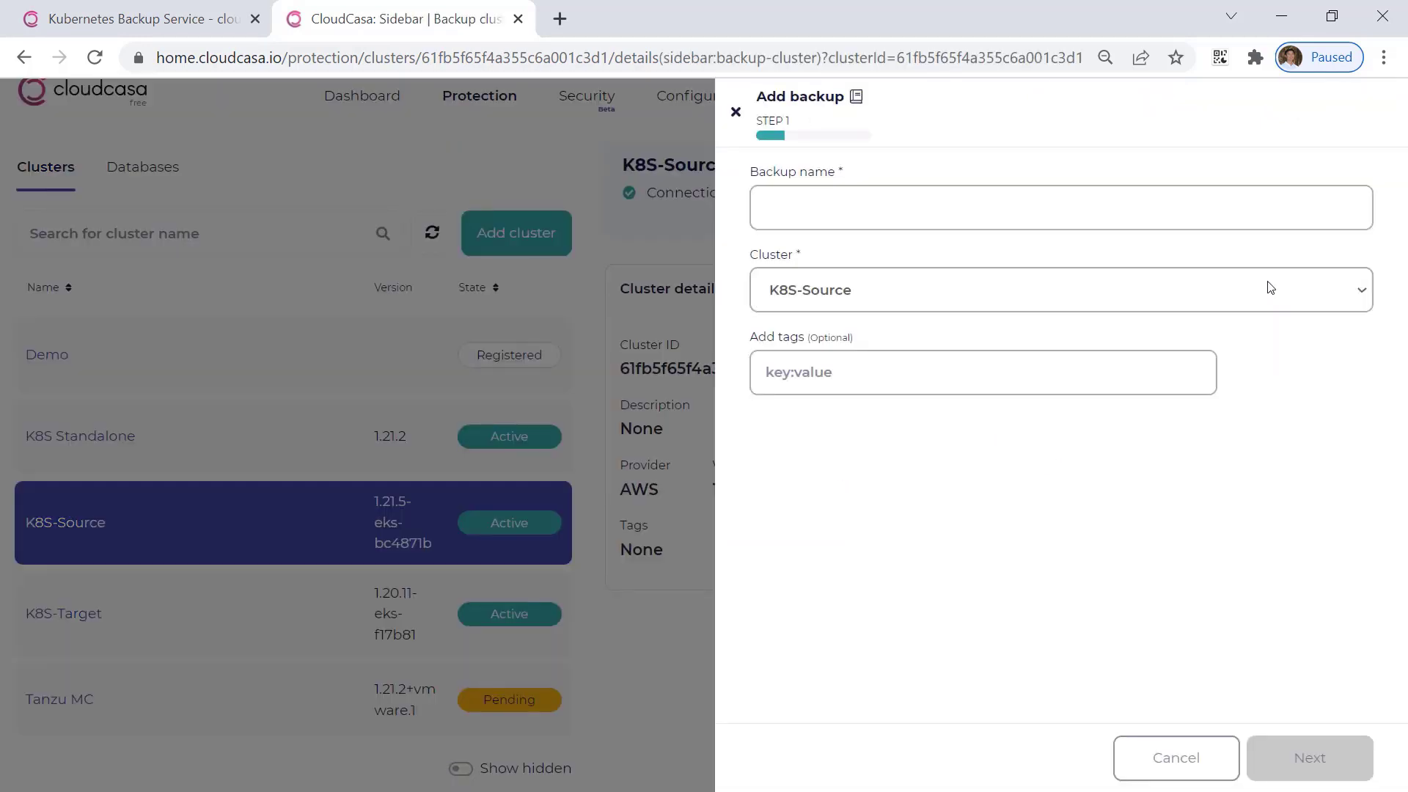
left_click(1063, 198)
type("K8S Backup")
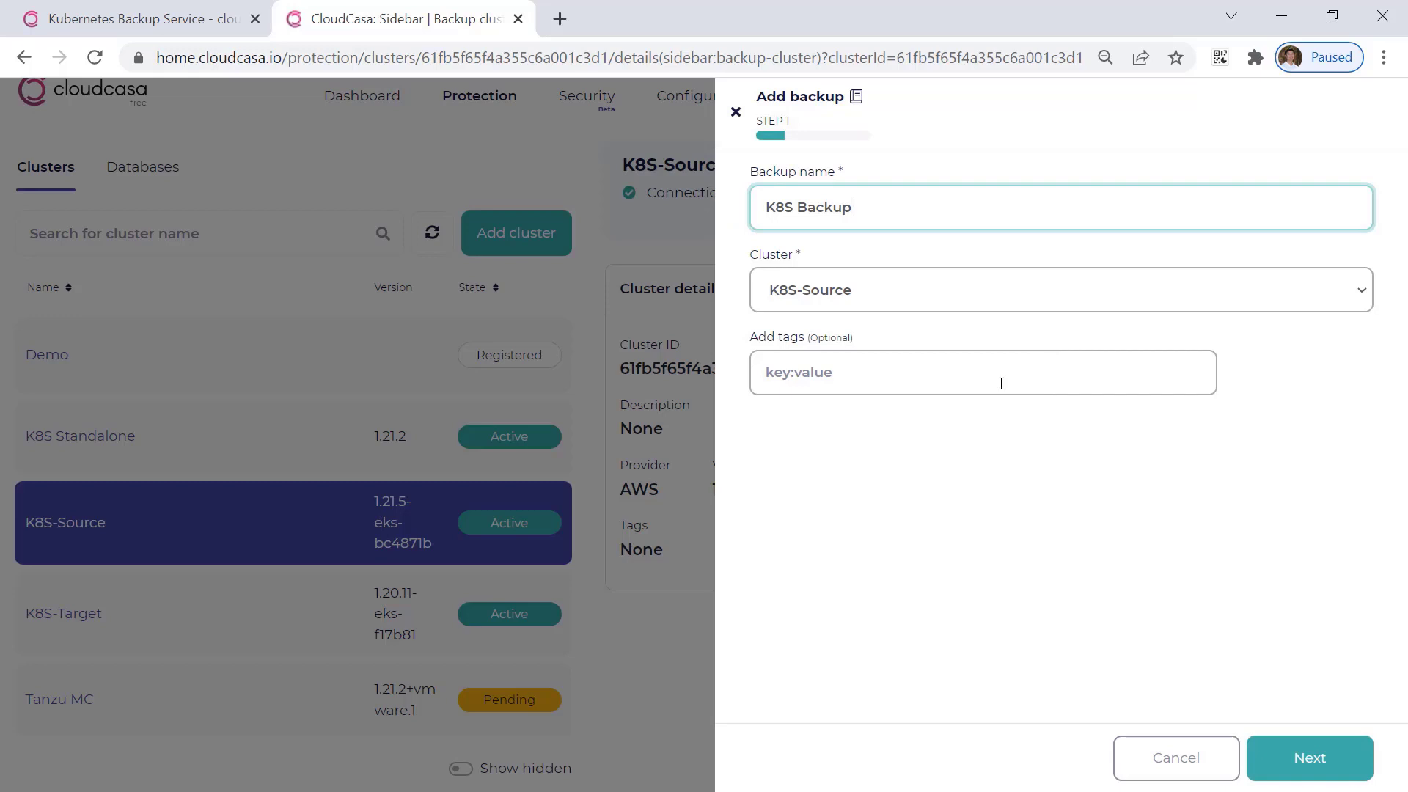
left_click(1298, 761)
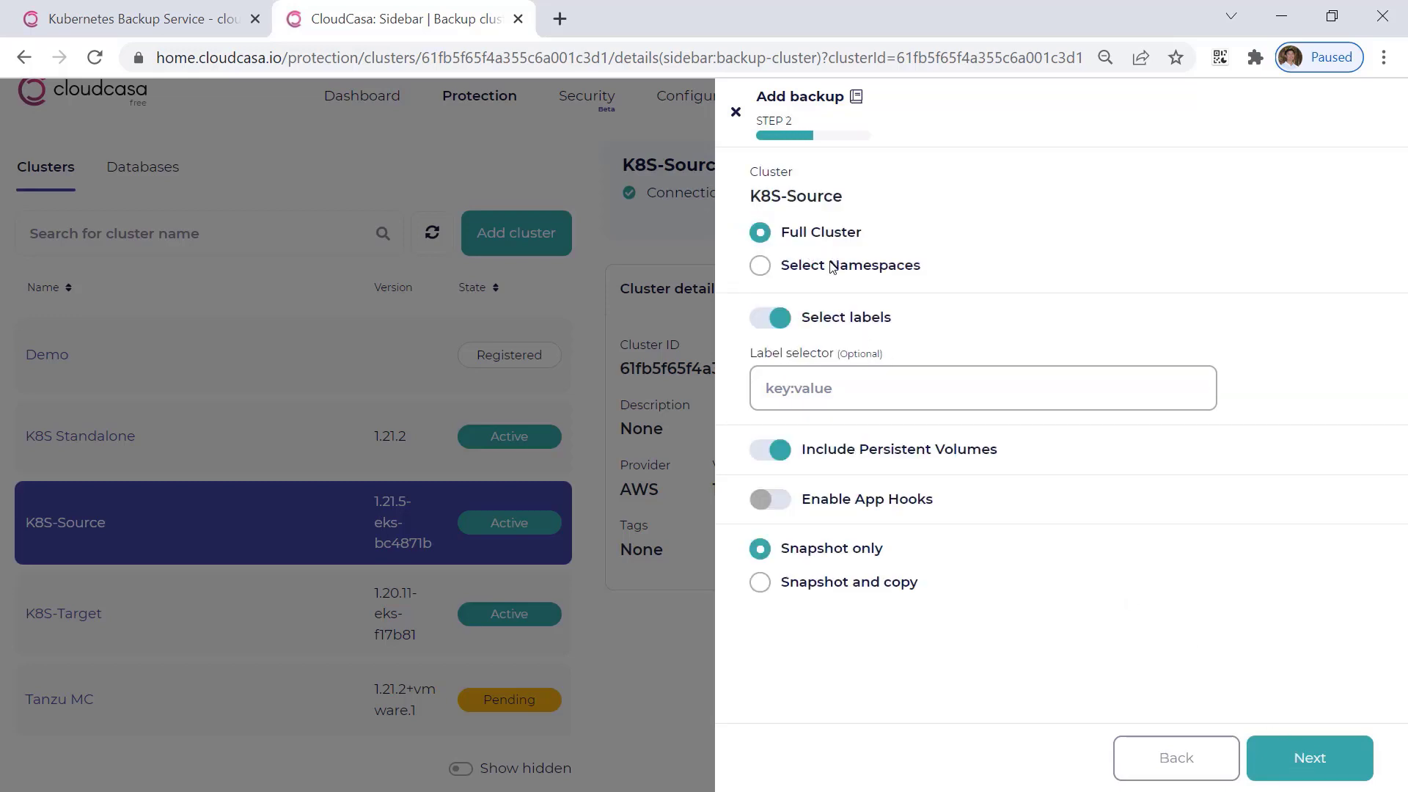
Limit the backup to selected namespaces and include only the test-website namespace.
left_click(832, 268)
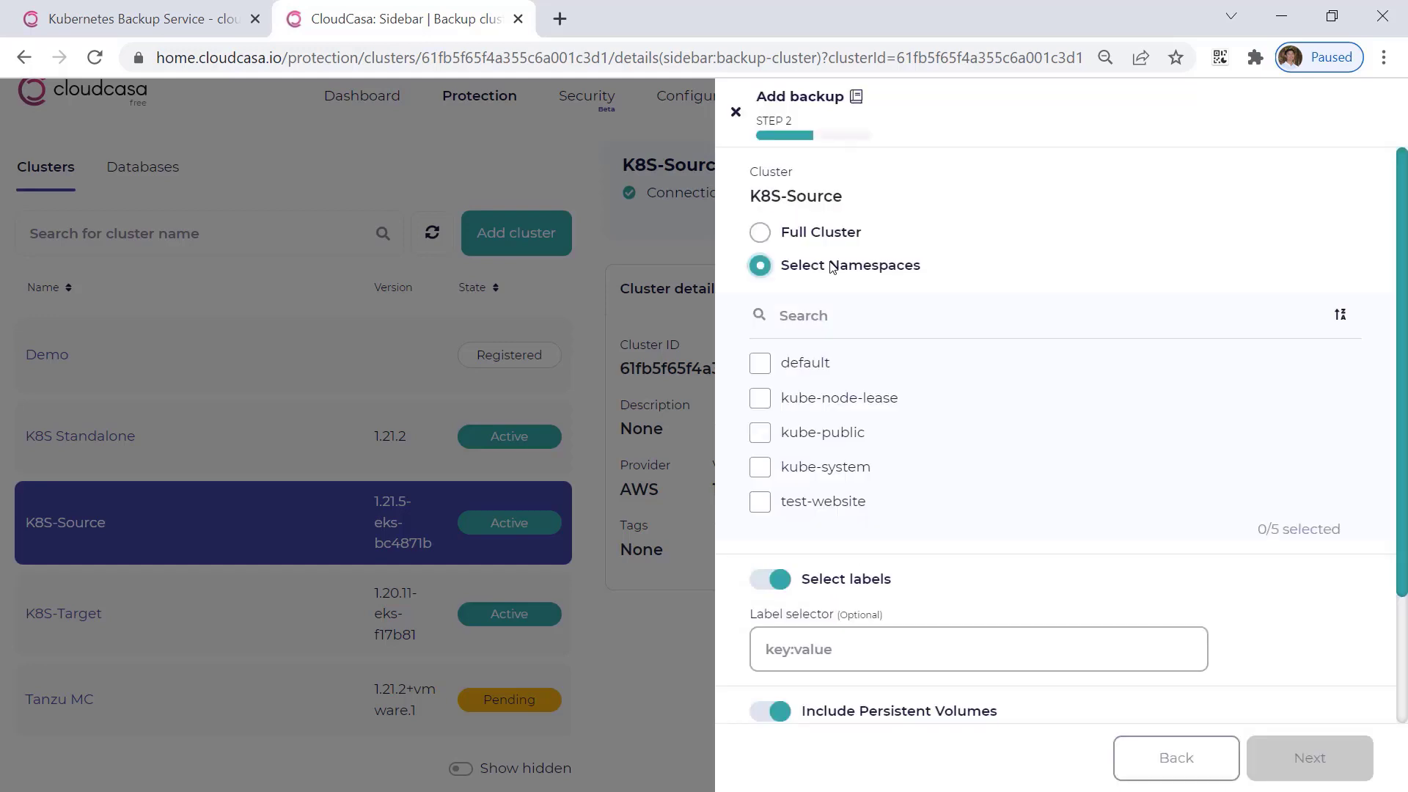
left_click(827, 509)
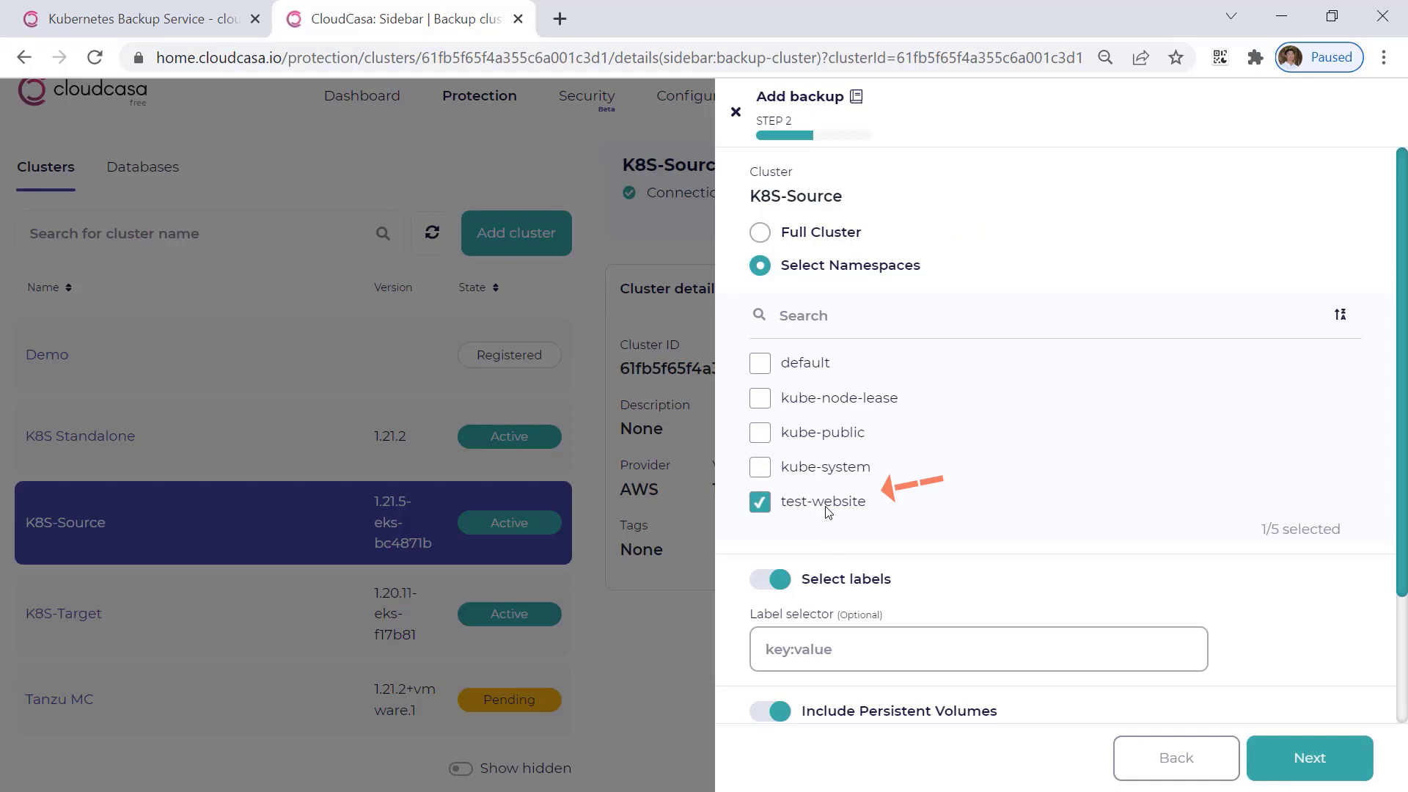
Set the backup to Snapshot and copy, expand its advanced options, and proceed to the policy selection.
scroll(827, 513, "down", 2)
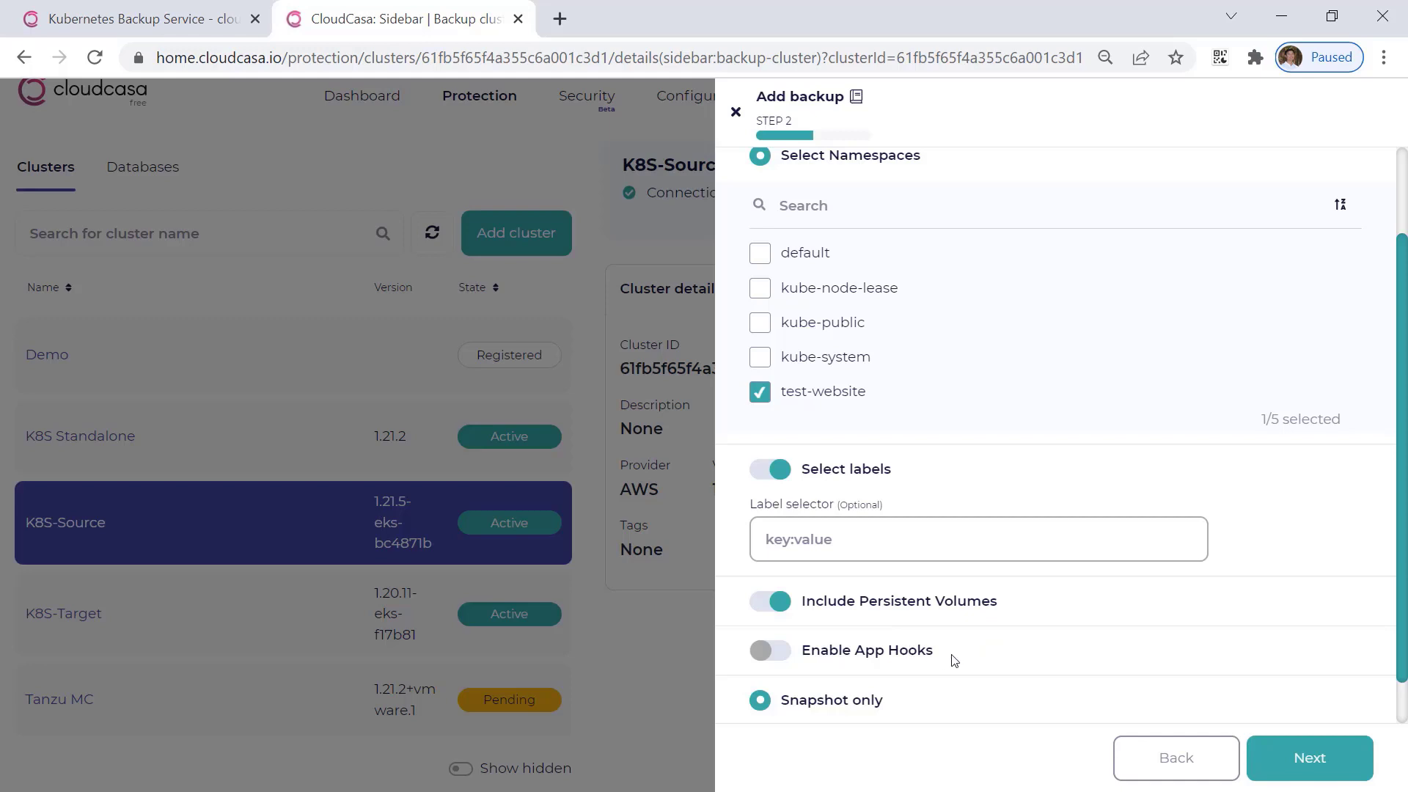
scroll(922, 660, "down", 1)
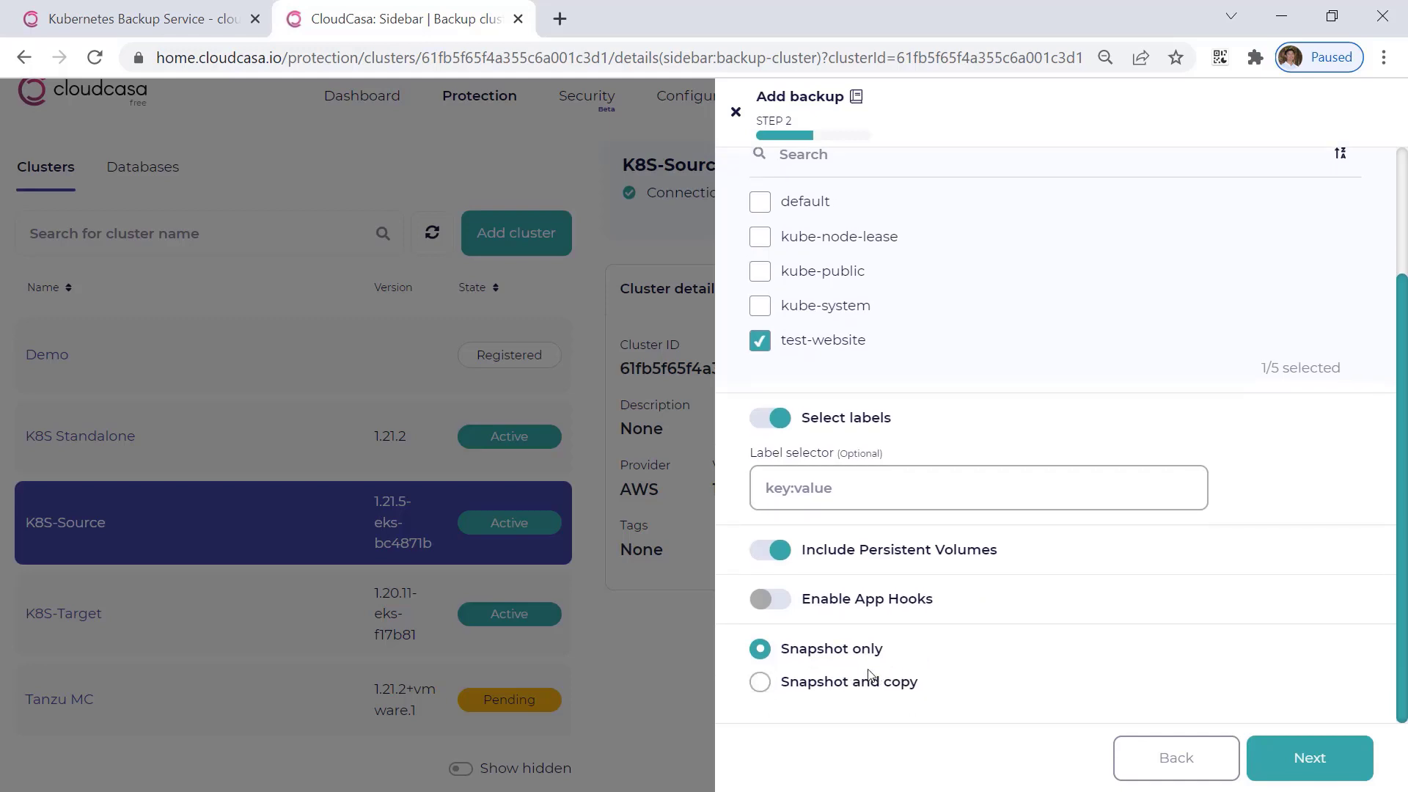
left_click(824, 686)
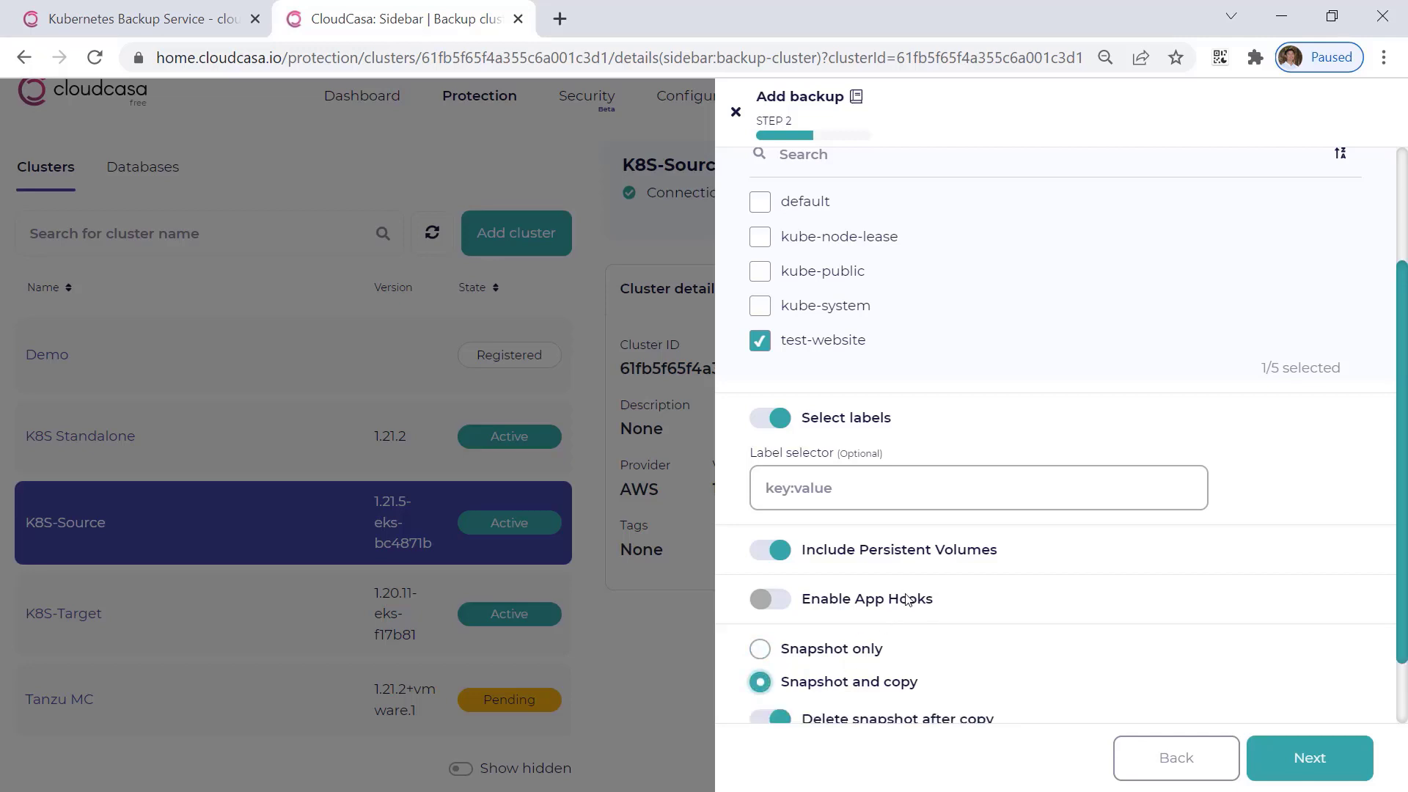
scroll(1027, 594, "down", 2)
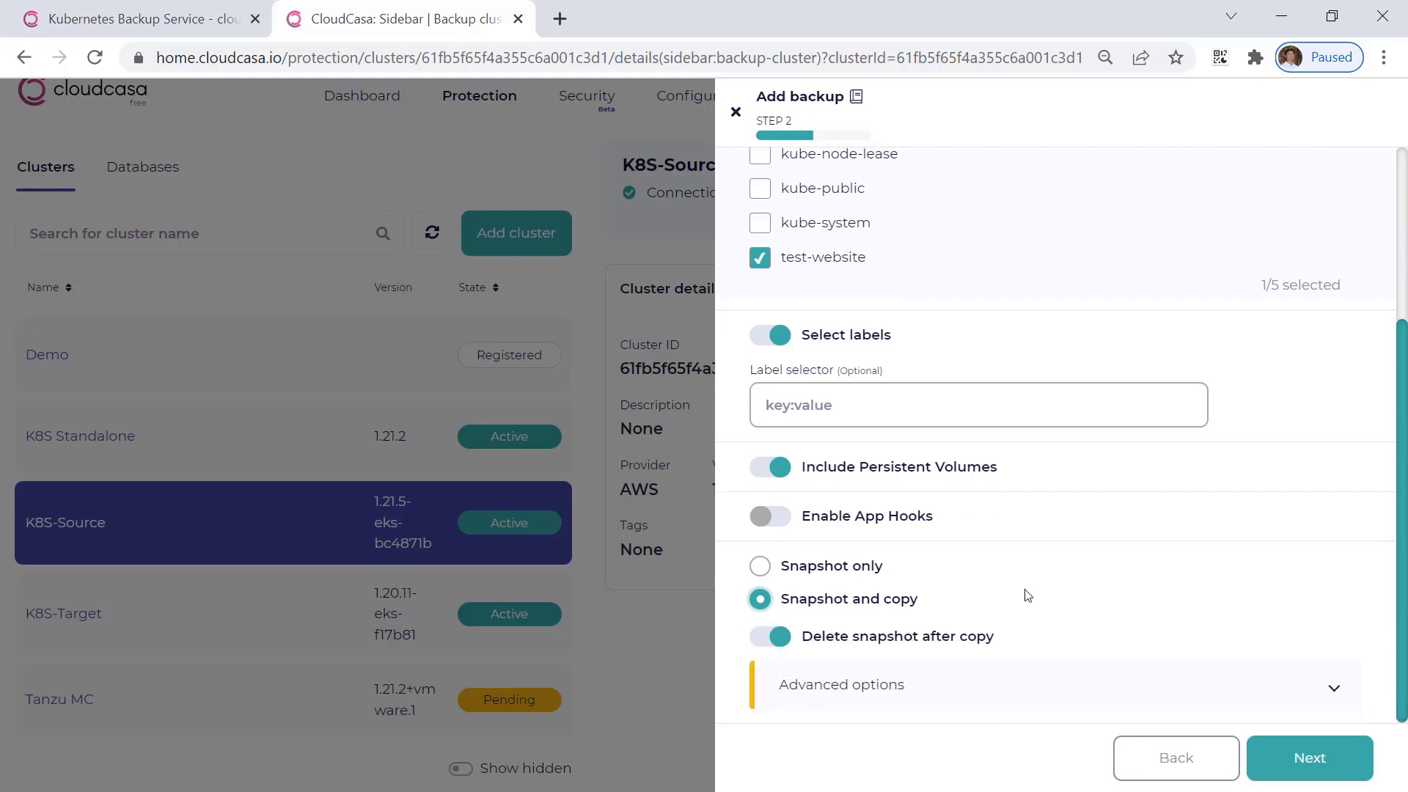
left_click(932, 680)
scroll(976, 649, "down", 3)
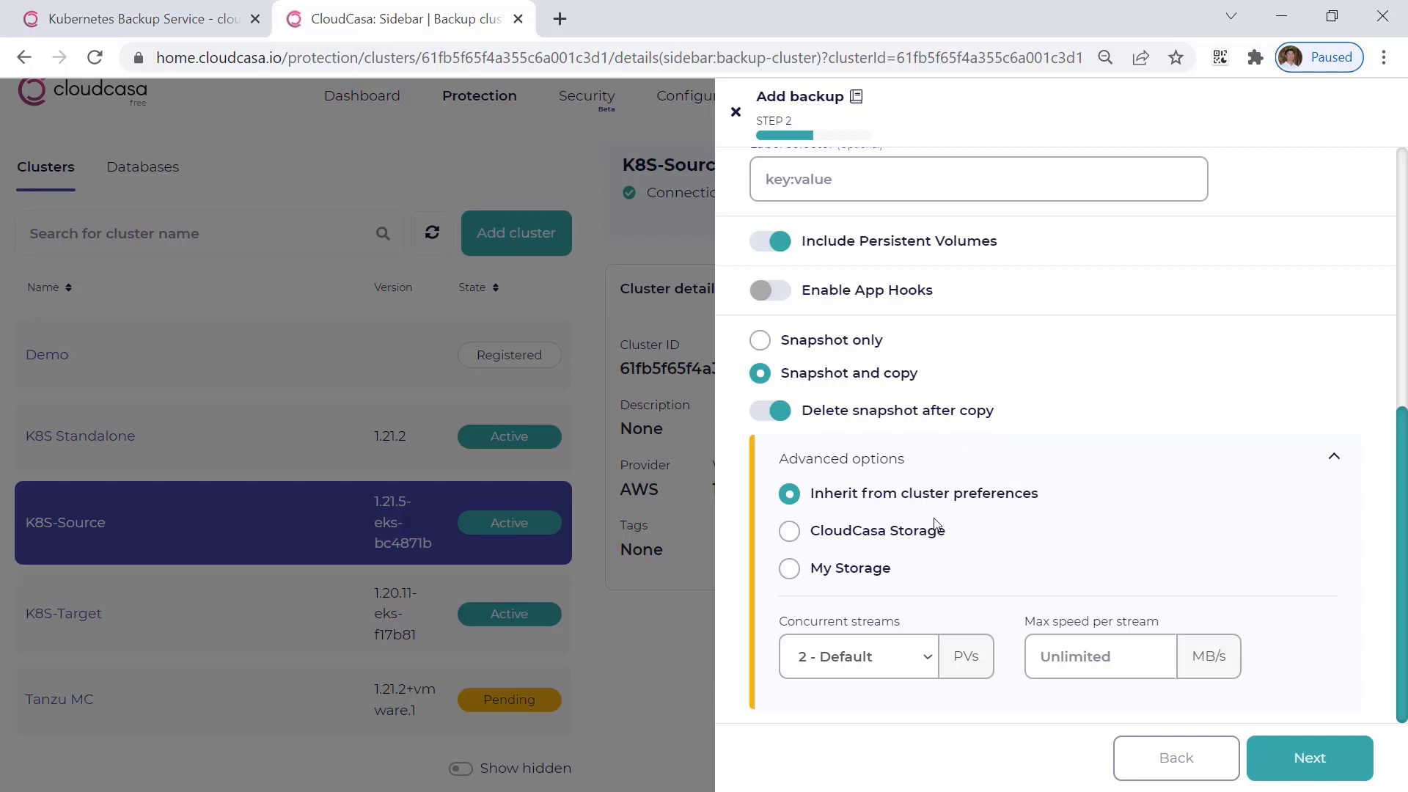
left_click(1309, 763)
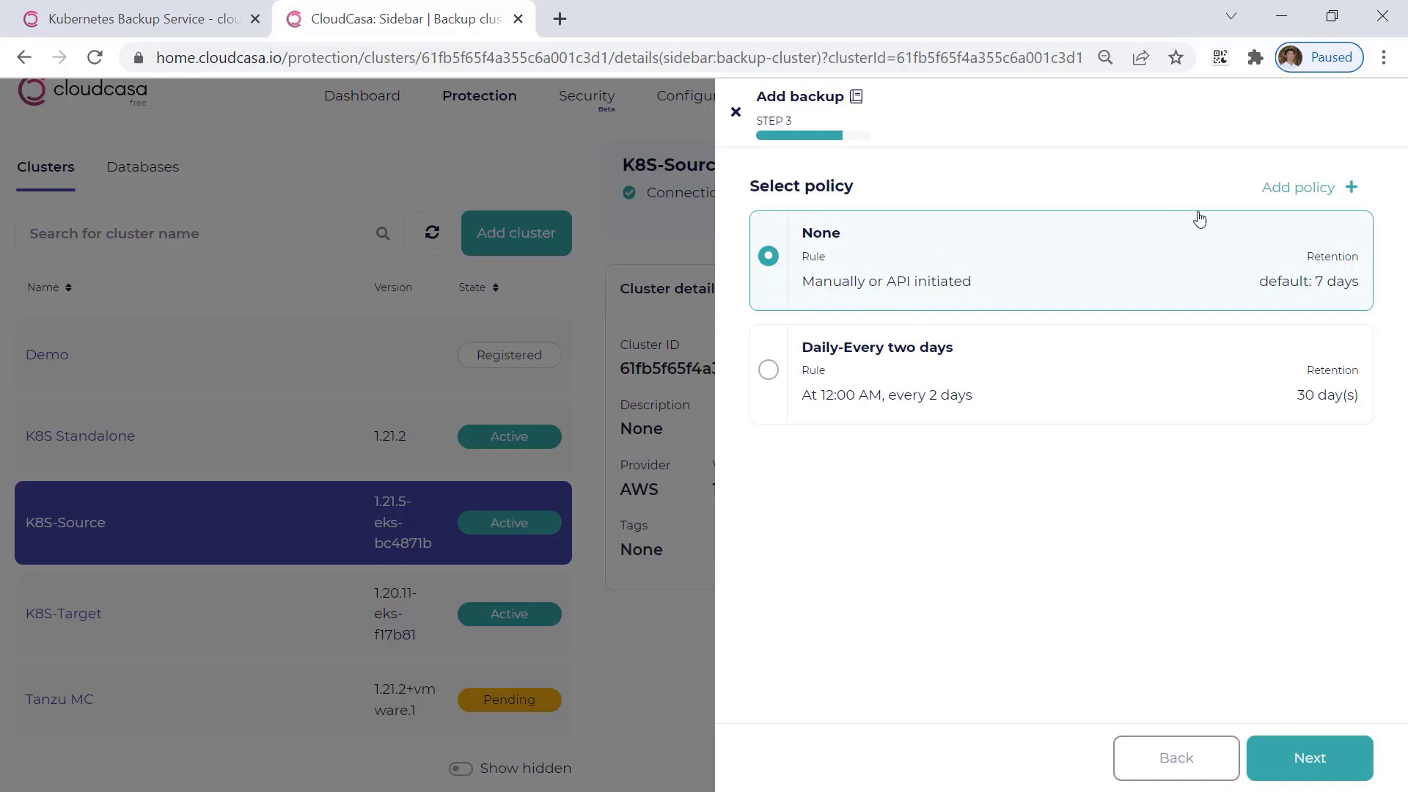
View the form for adding a policy, cancel it, and continue the backup definition with the None policy.
left_click(1285, 188)
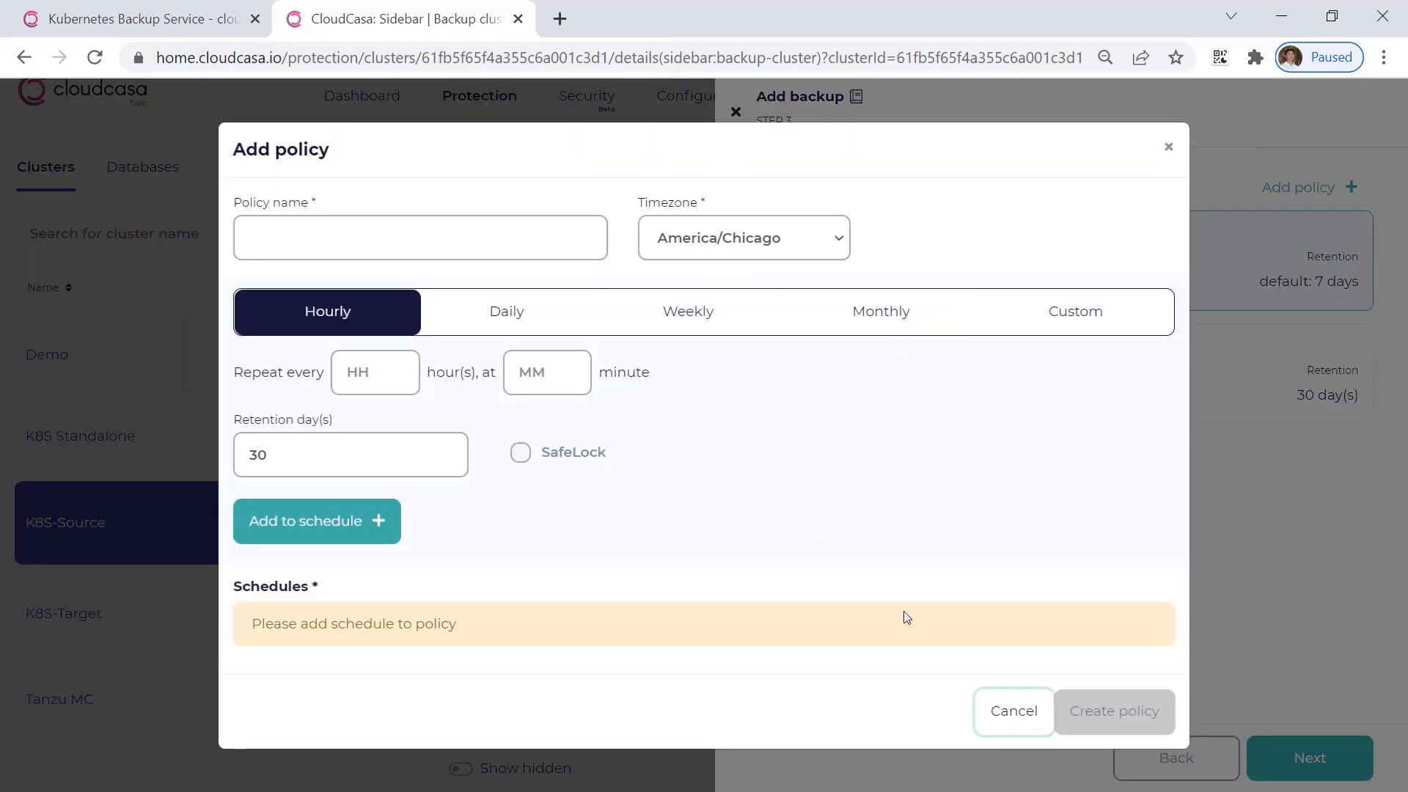
left_click(1014, 711)
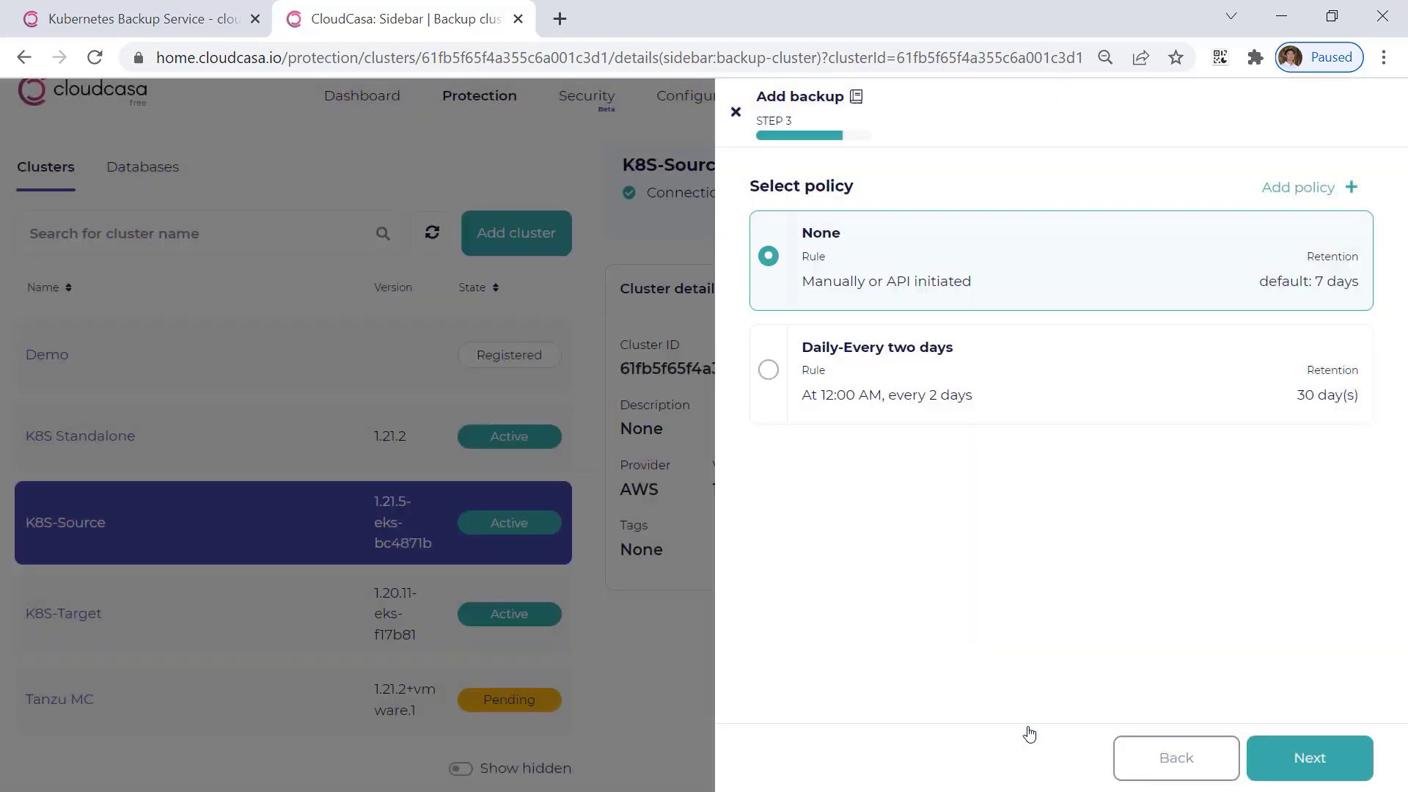
left_click(1303, 761)
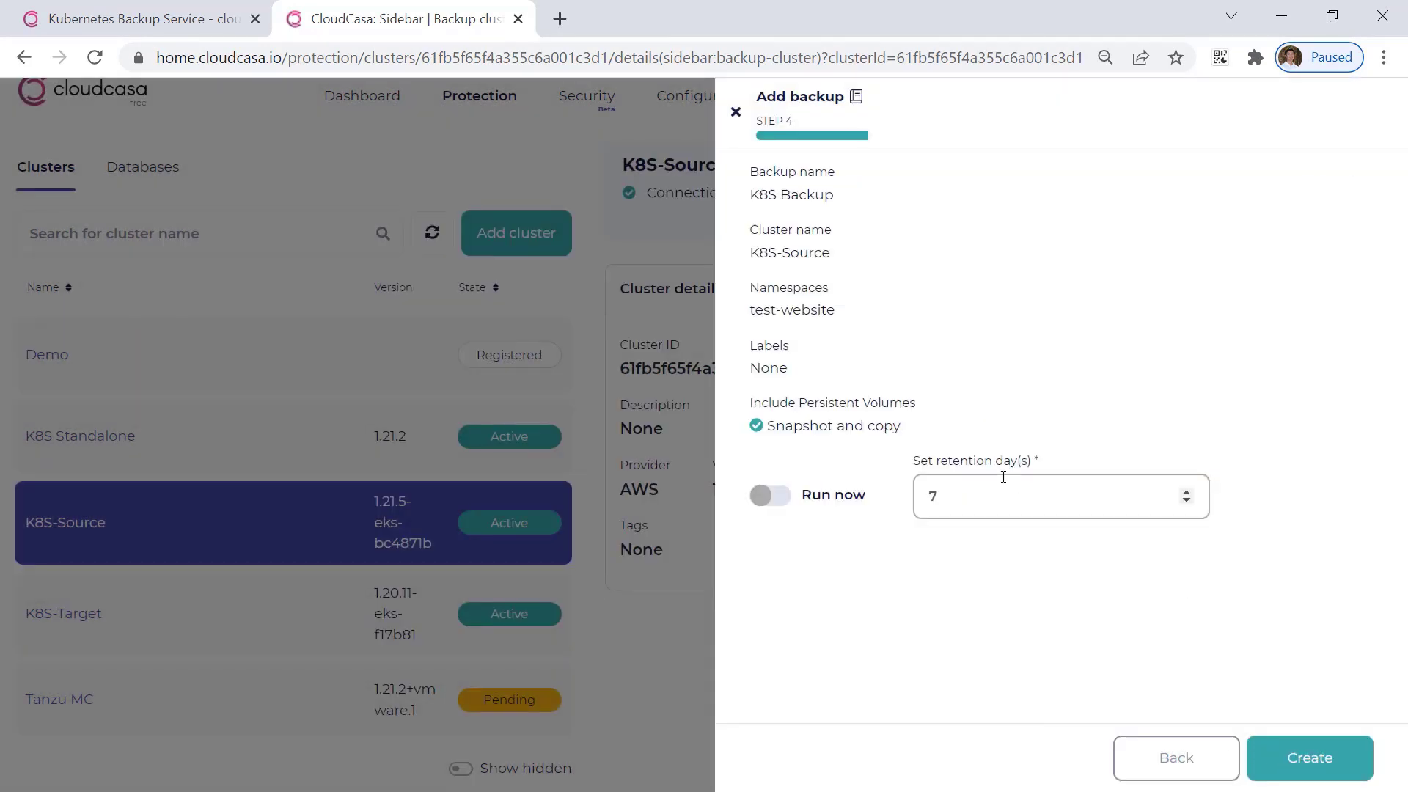
Enable running the backup now with 7 days of retention and create it.
left_click(789, 500)
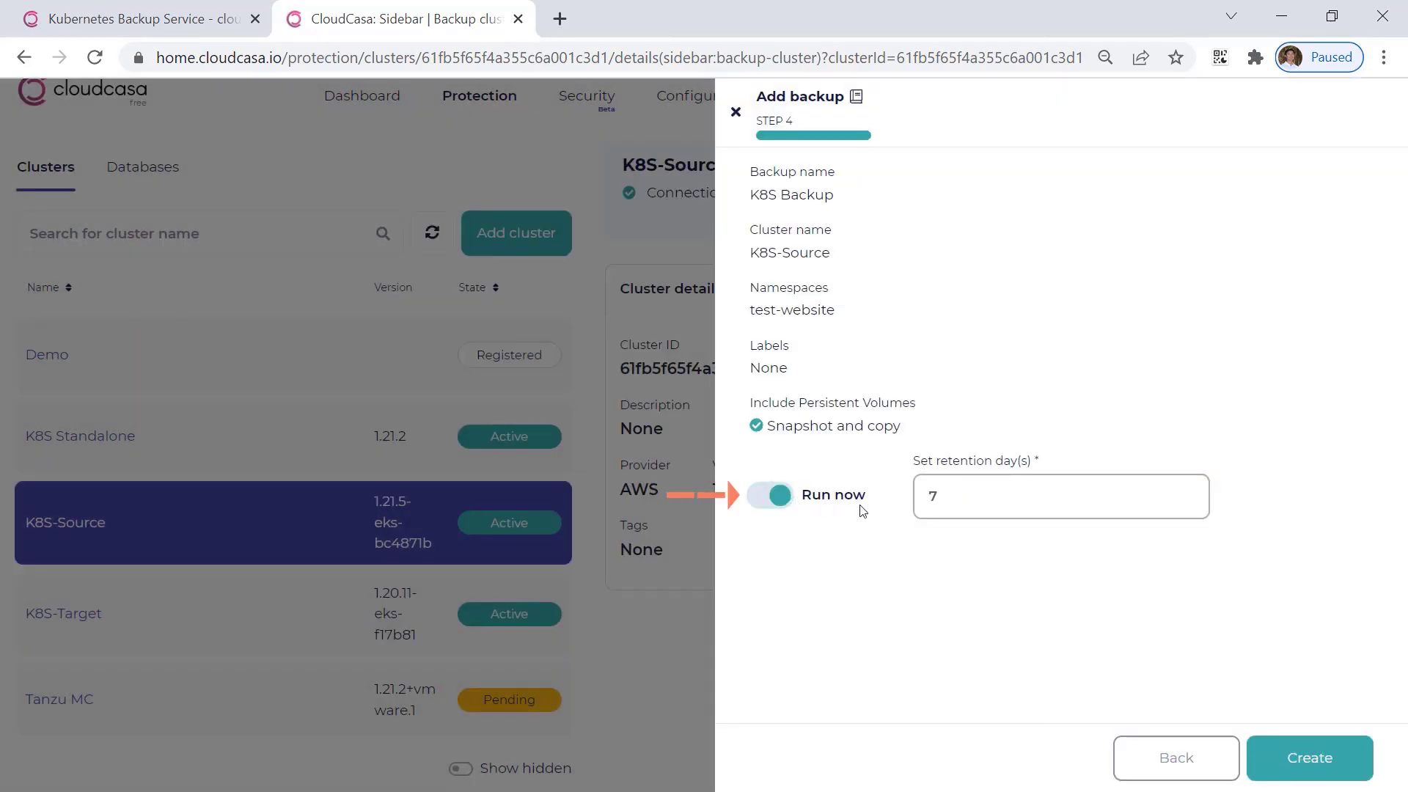
left_click(1034, 506)
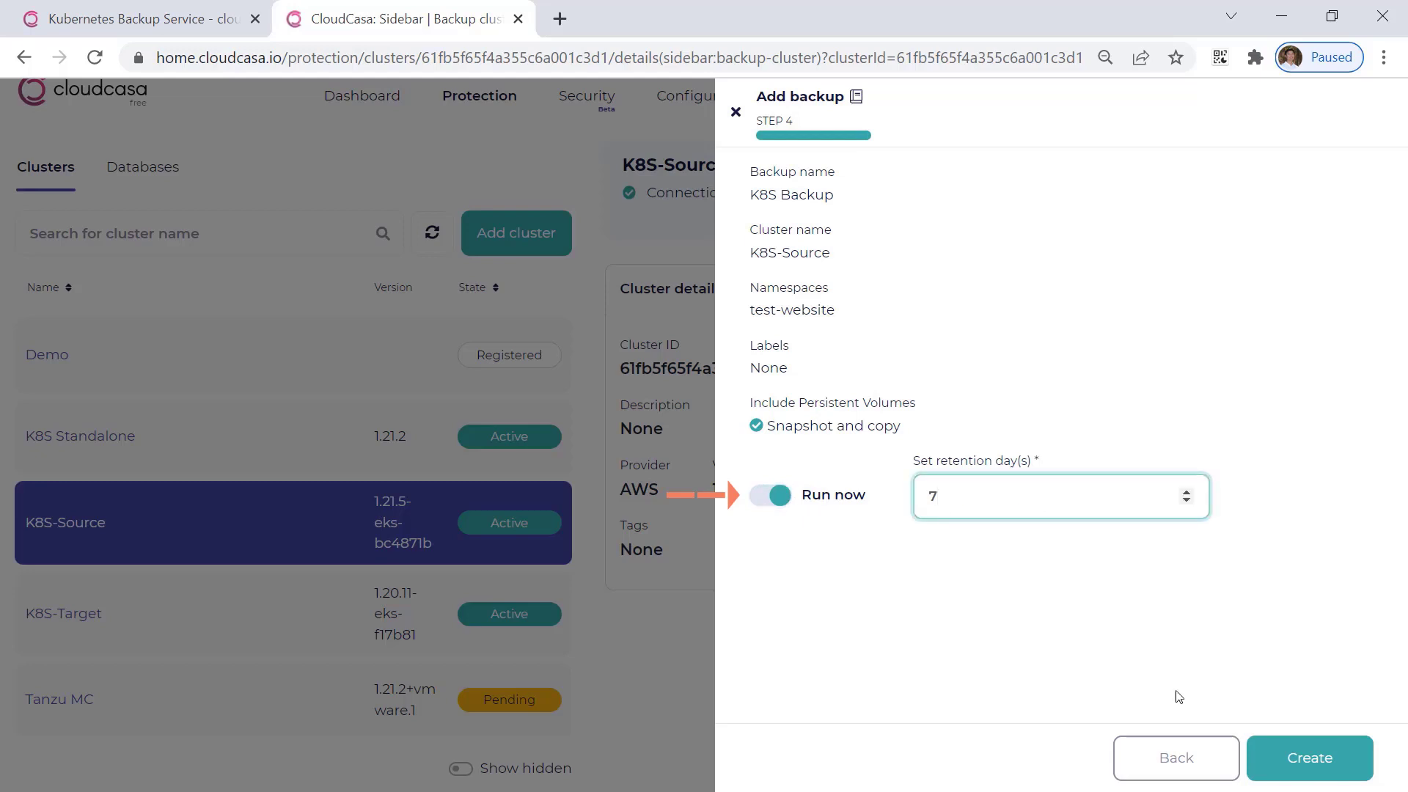
left_click(1311, 758)
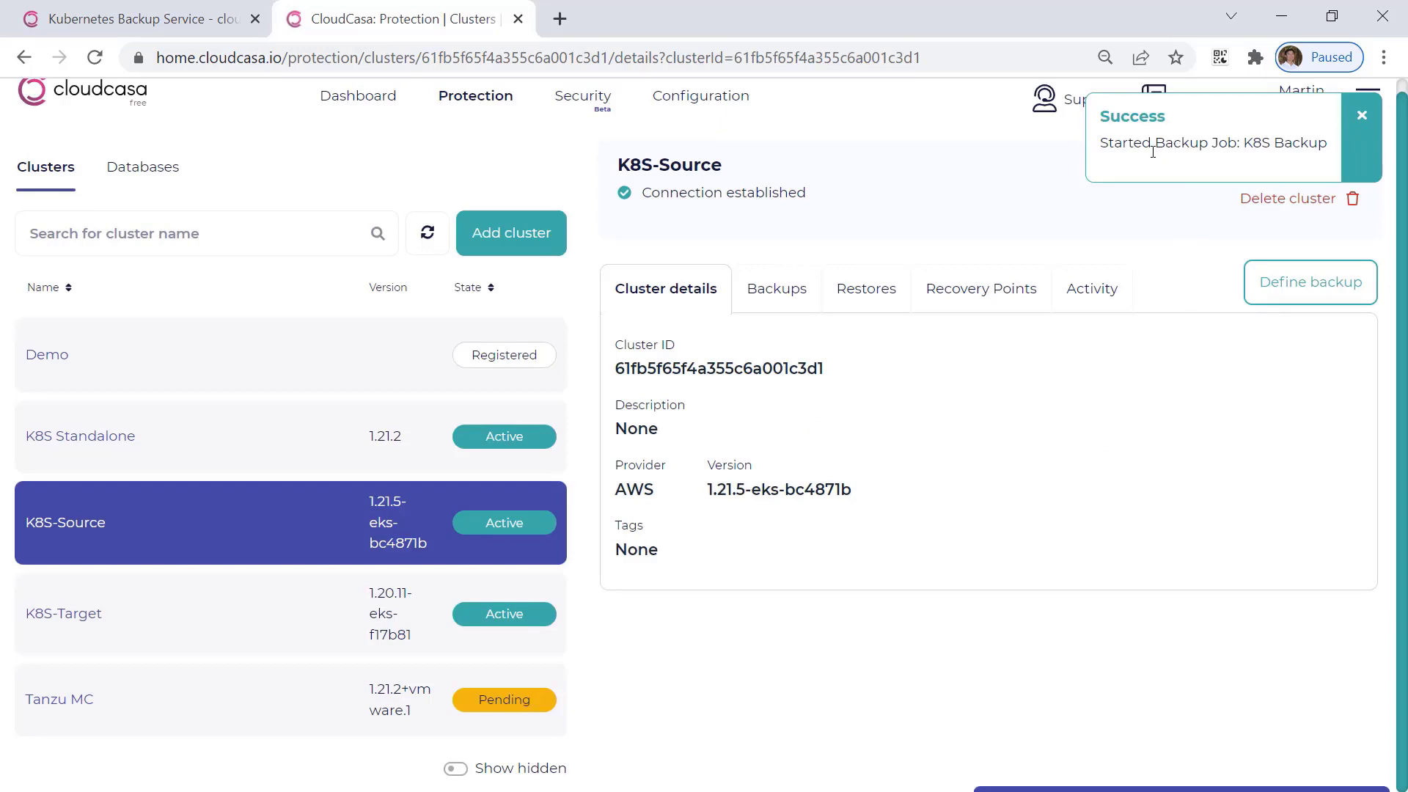
Examine the activity log of the K8S Backup job from the dashboard, and close its details.
left_click(355, 98)
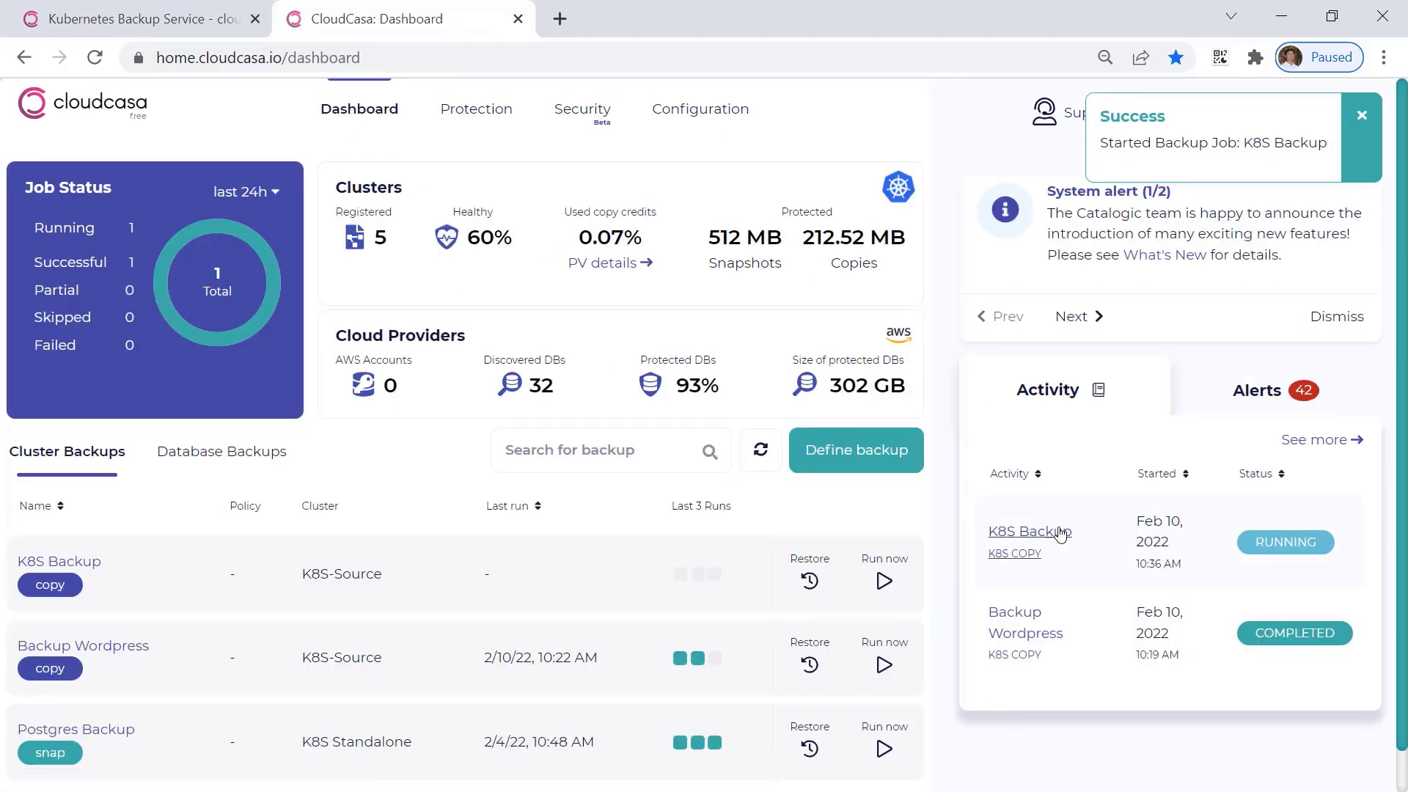
left_click(1059, 534)
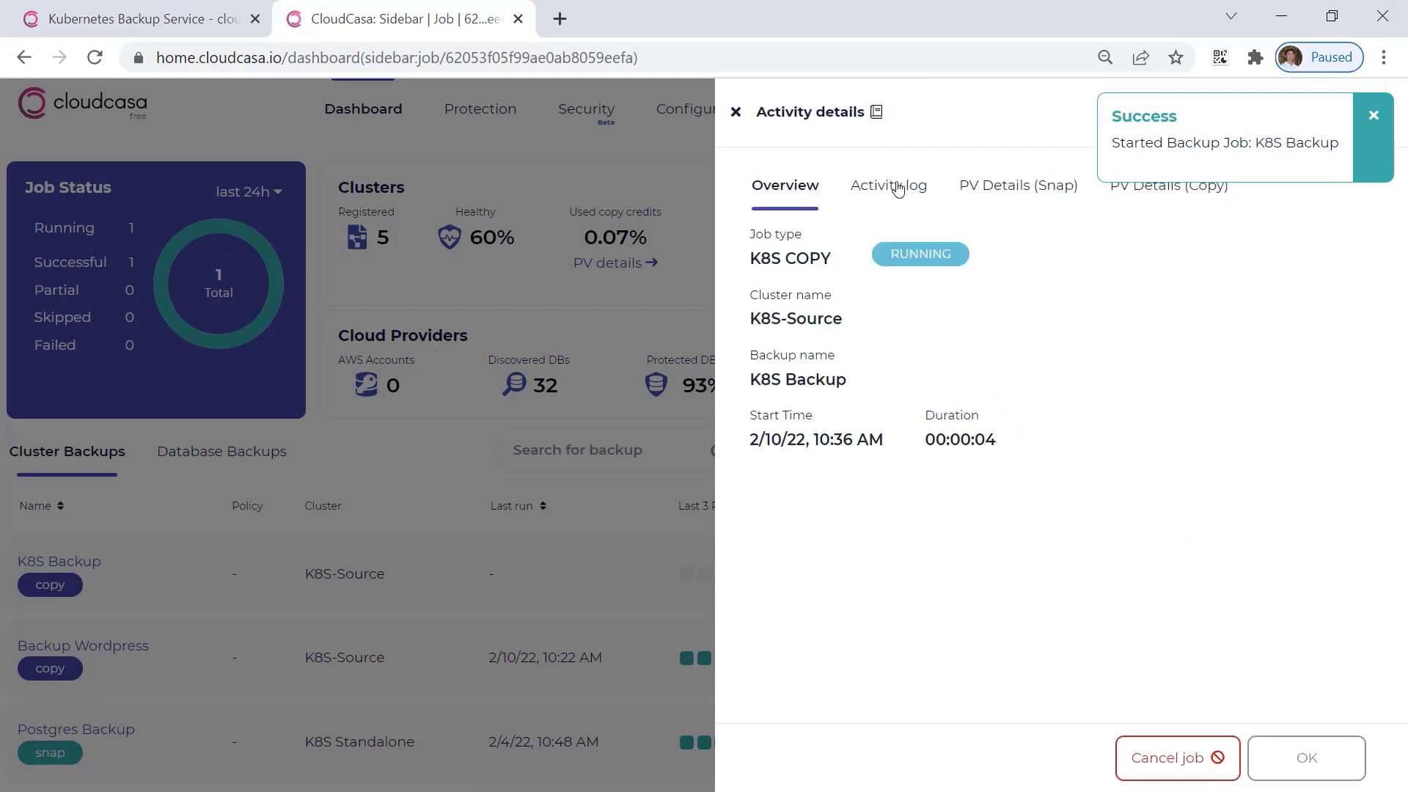
left_click(897, 189)
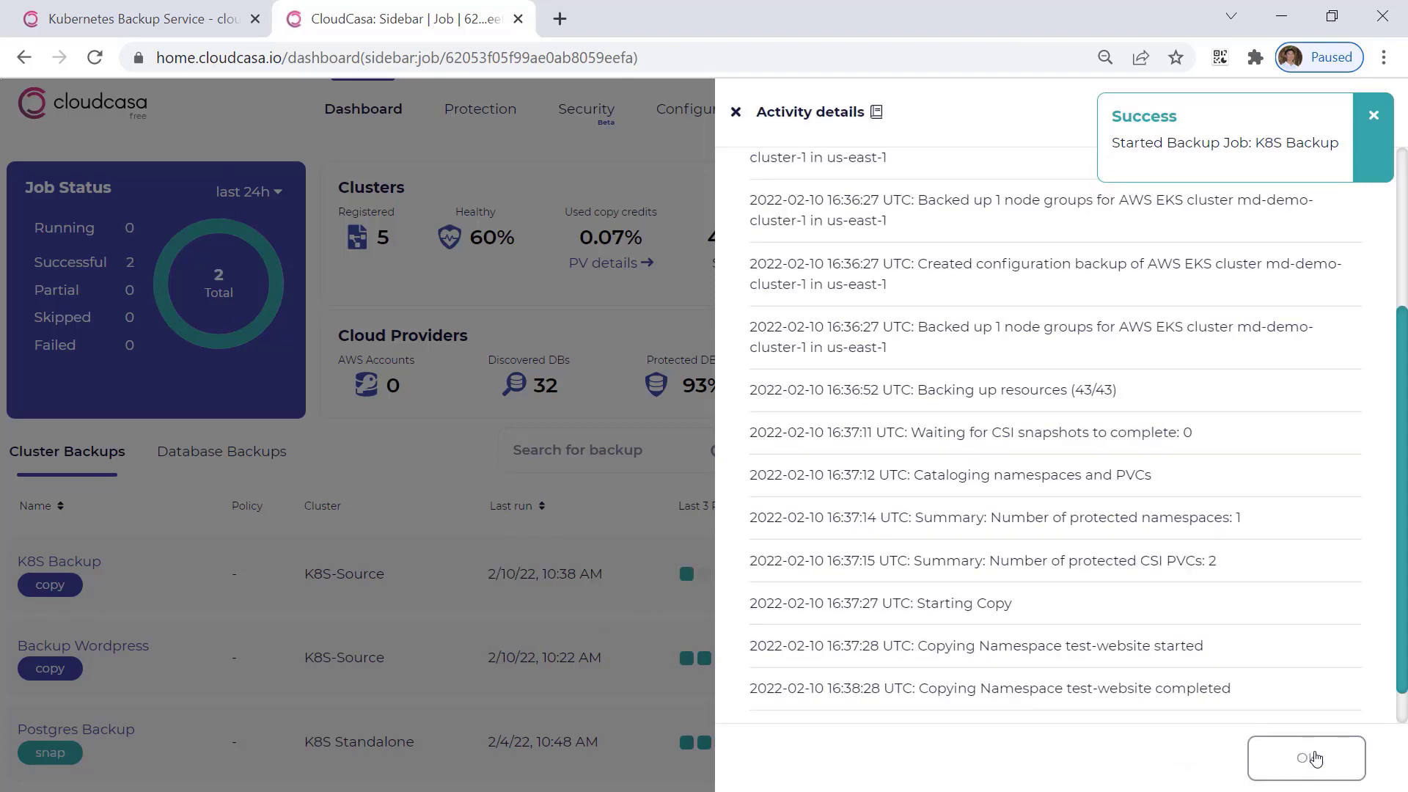
left_click(1314, 759)
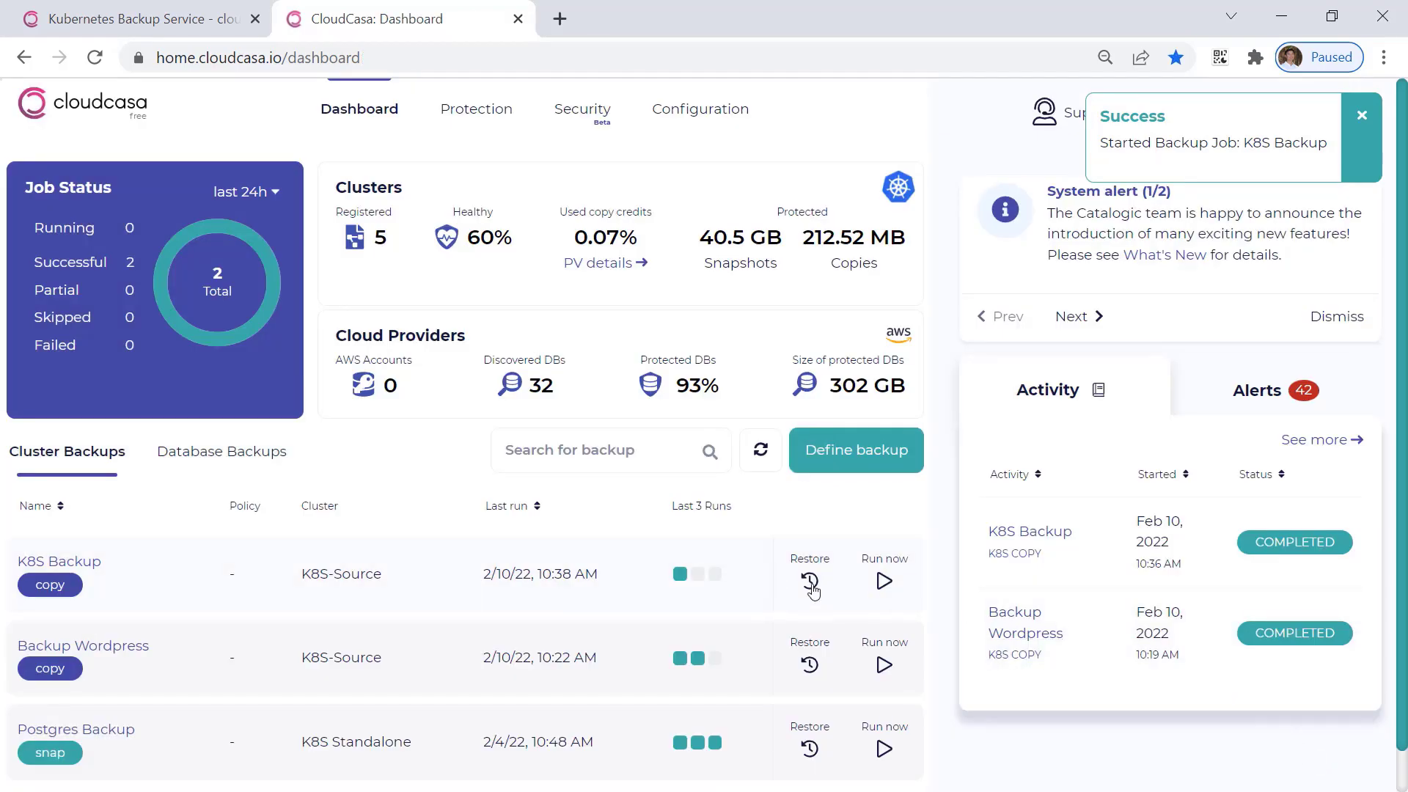
Start restoring K8S Backup from the 2/10/22, 10:36 AM recovery point and proceed to the resource selection.
left_click(811, 584)
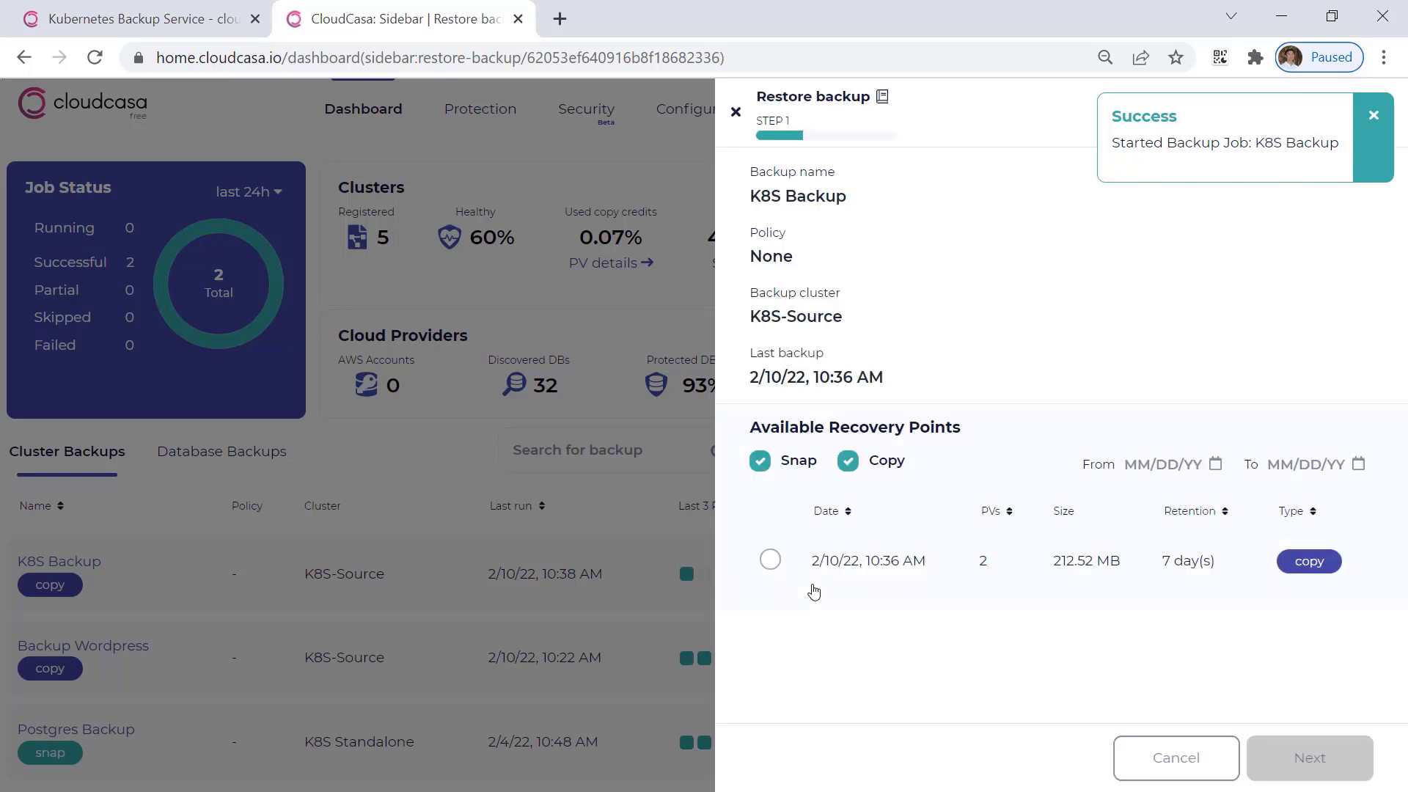
left_click(771, 563)
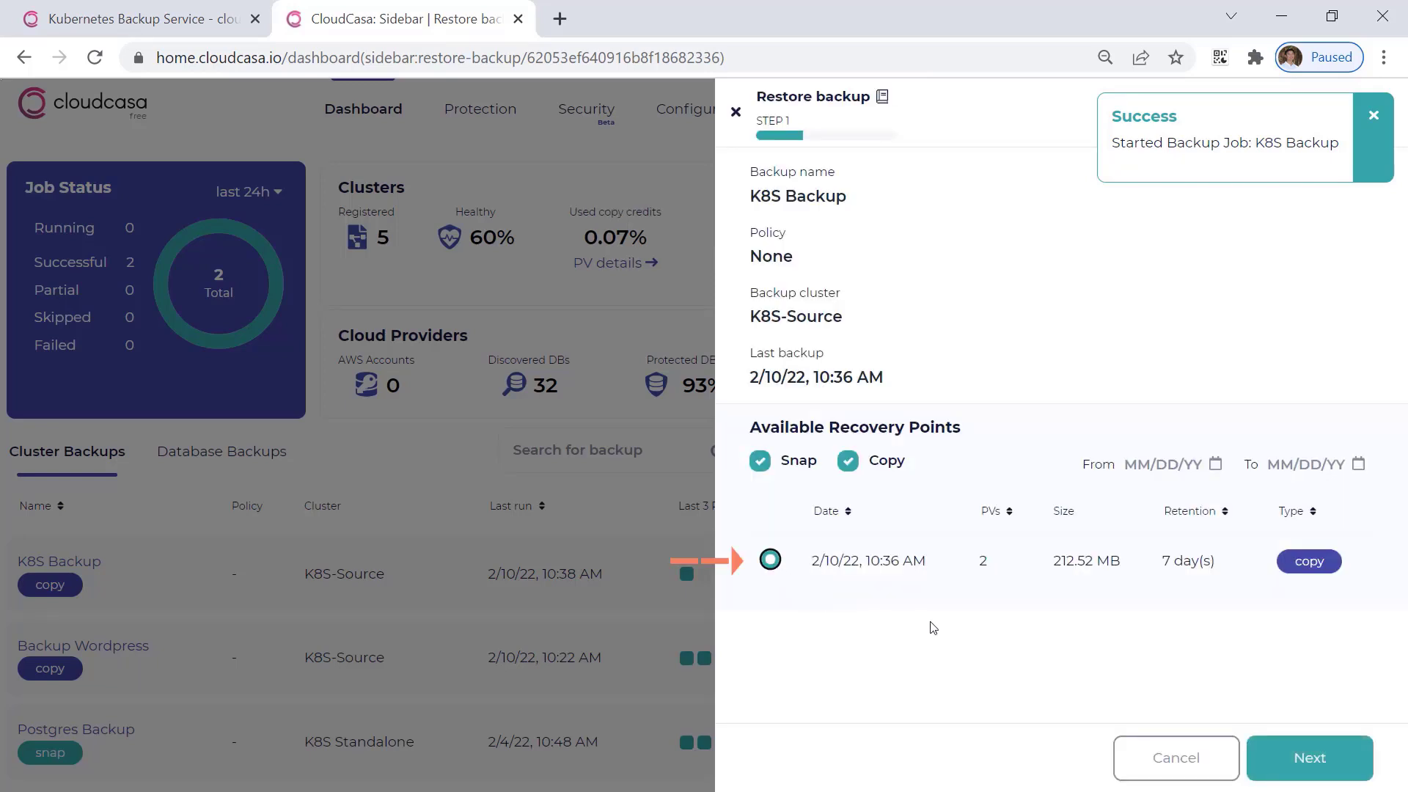
left_click(1283, 753)
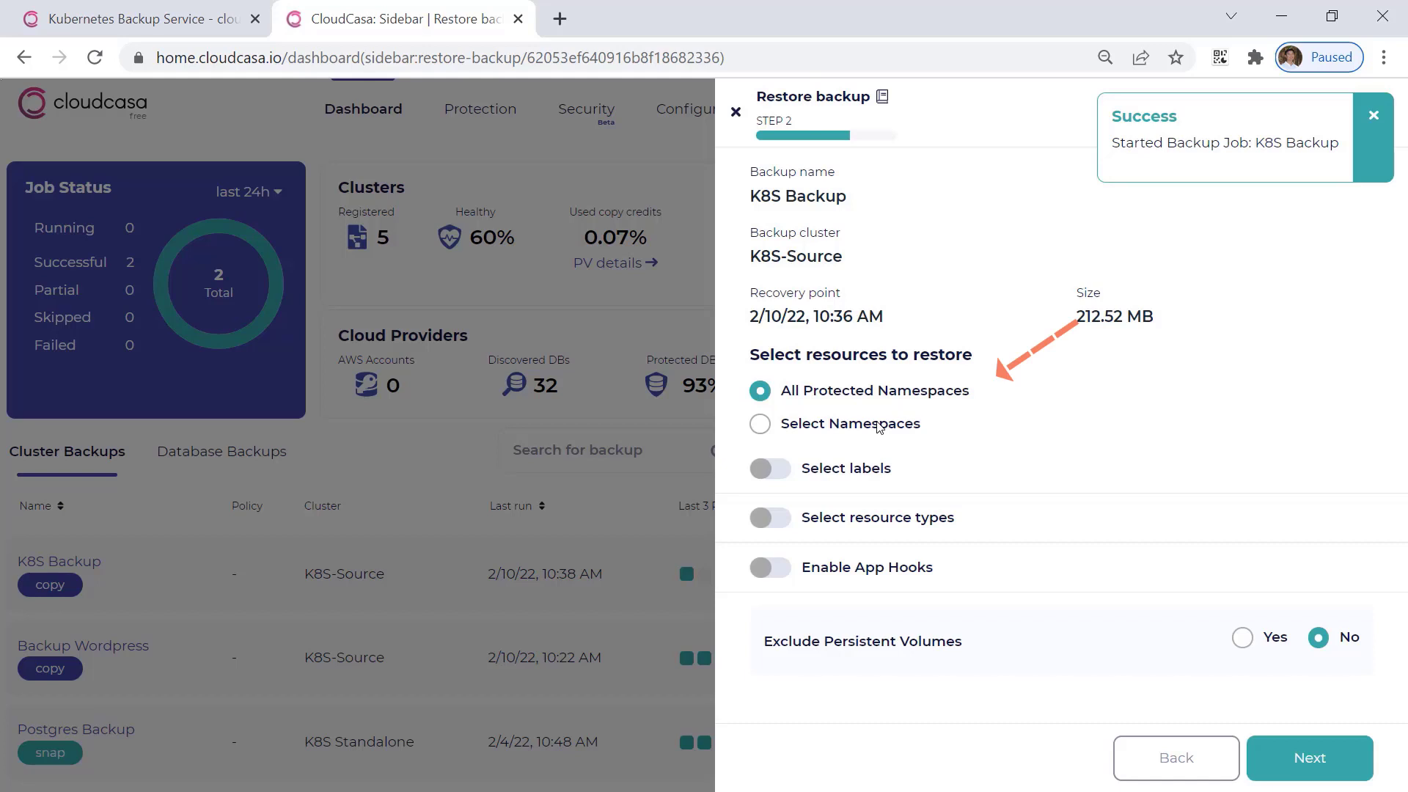
Limit the restore to the test-website namespace, keep persistent volumes included, and proceed to the destination settings.
left_click(879, 425)
left_click(842, 521)
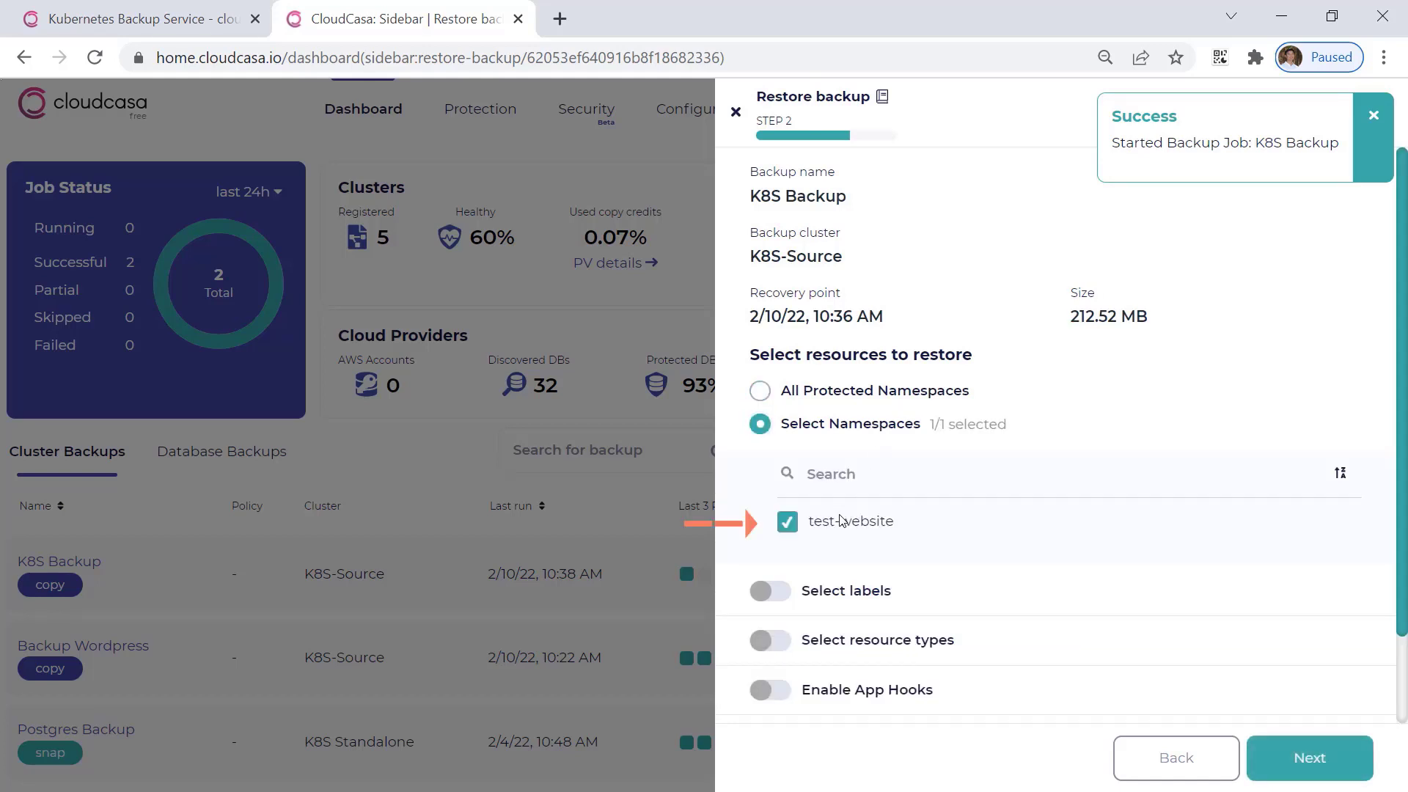
scroll(912, 642, "down", 2)
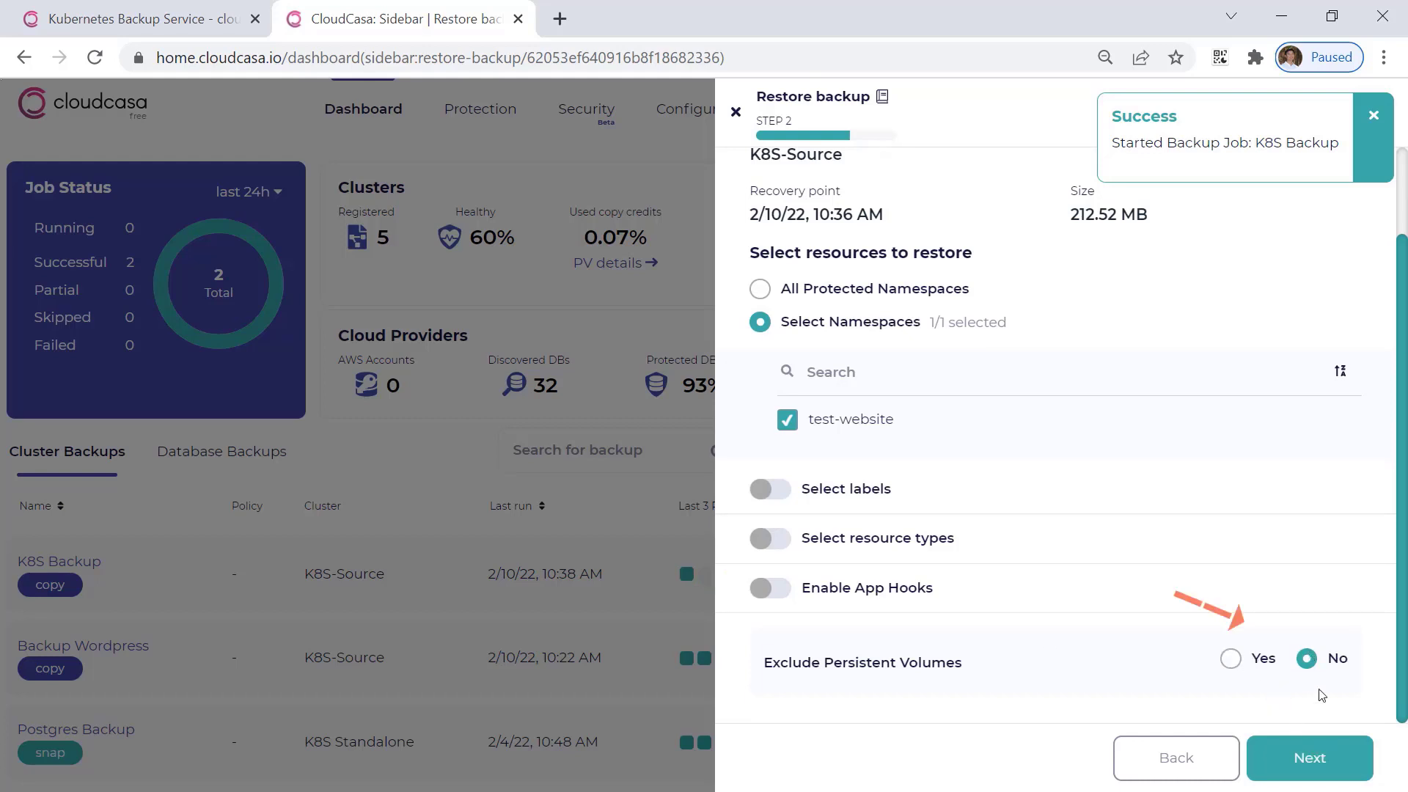
left_click(1306, 764)
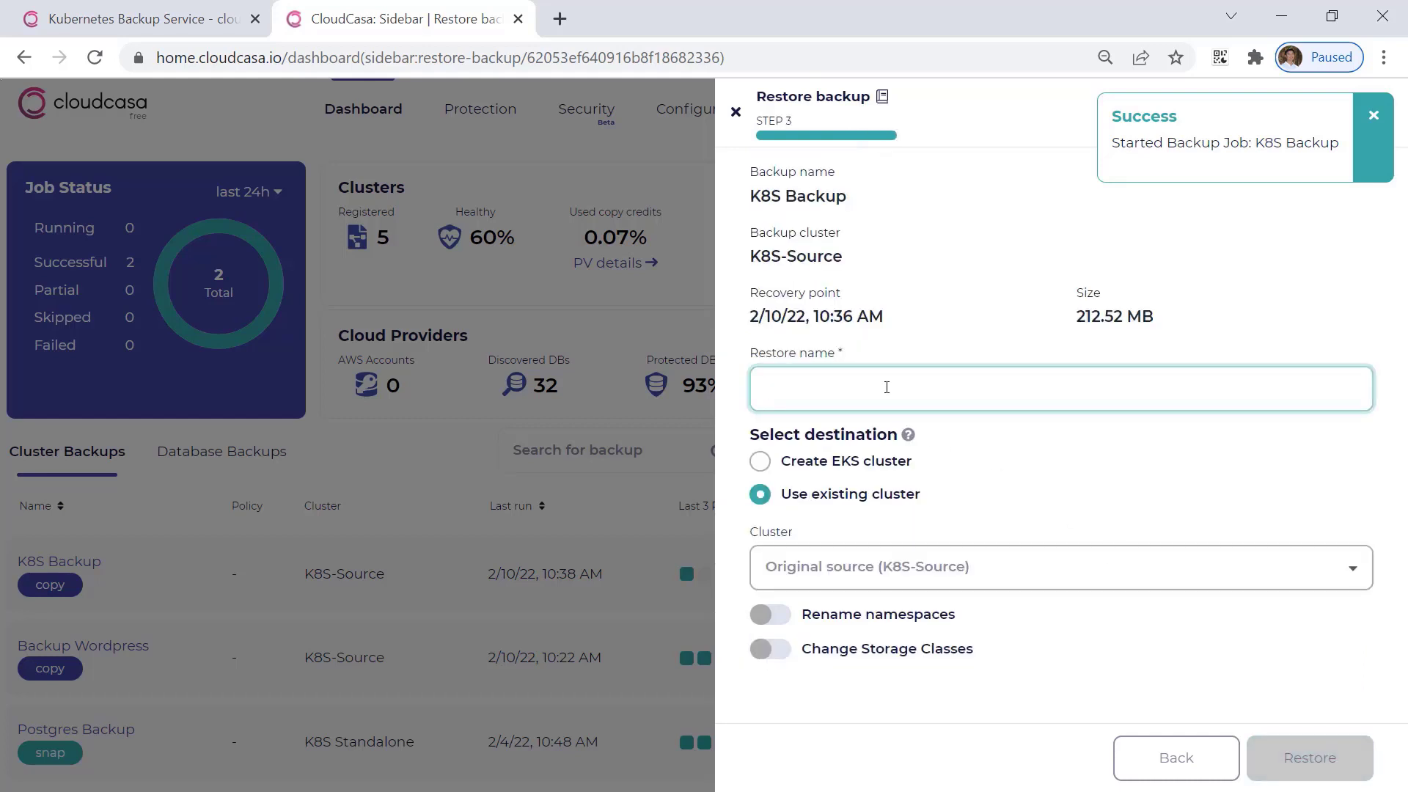
Name the restore "Restore K8S to West" and choose the existing cluster K8S-Target as its destination.
type("Restore ")
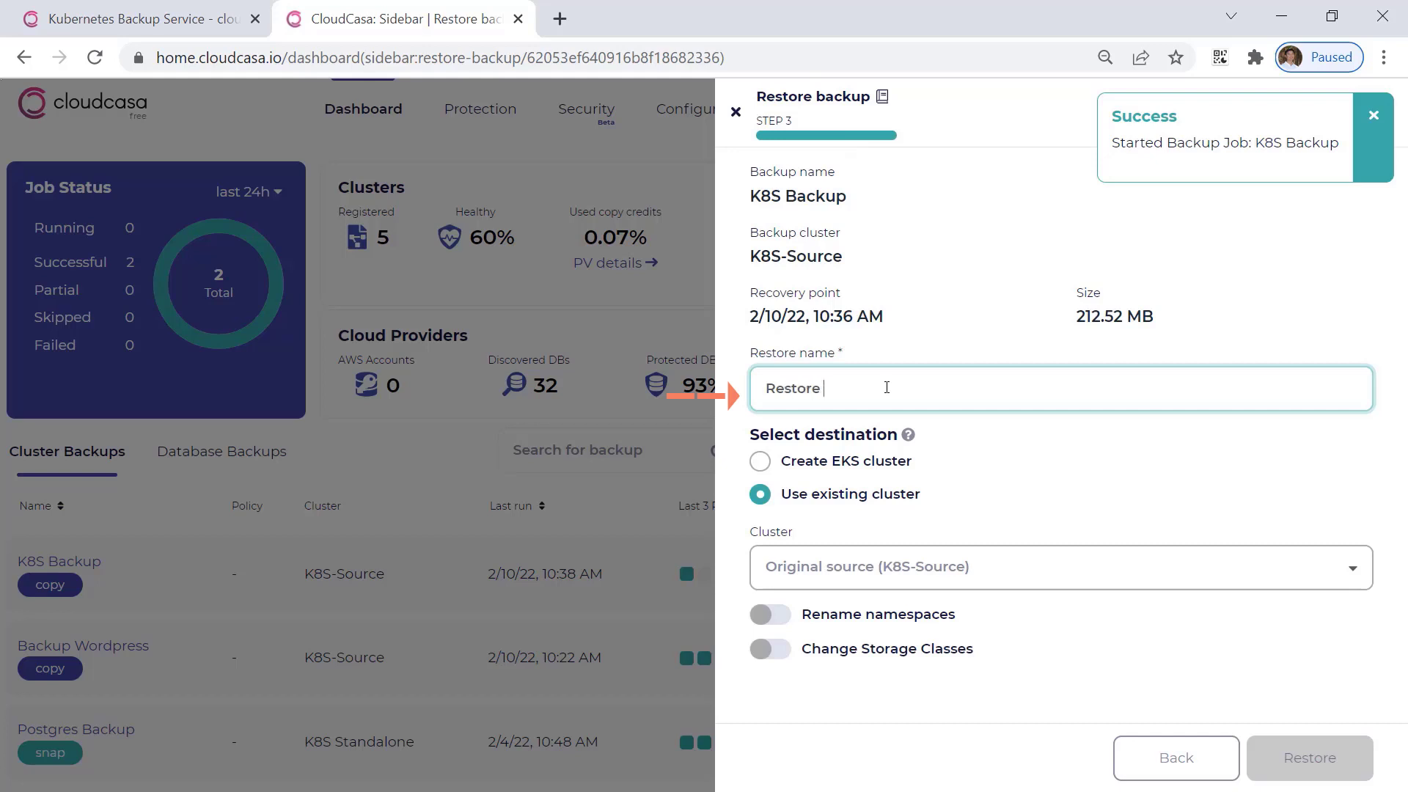
type("K8S to West")
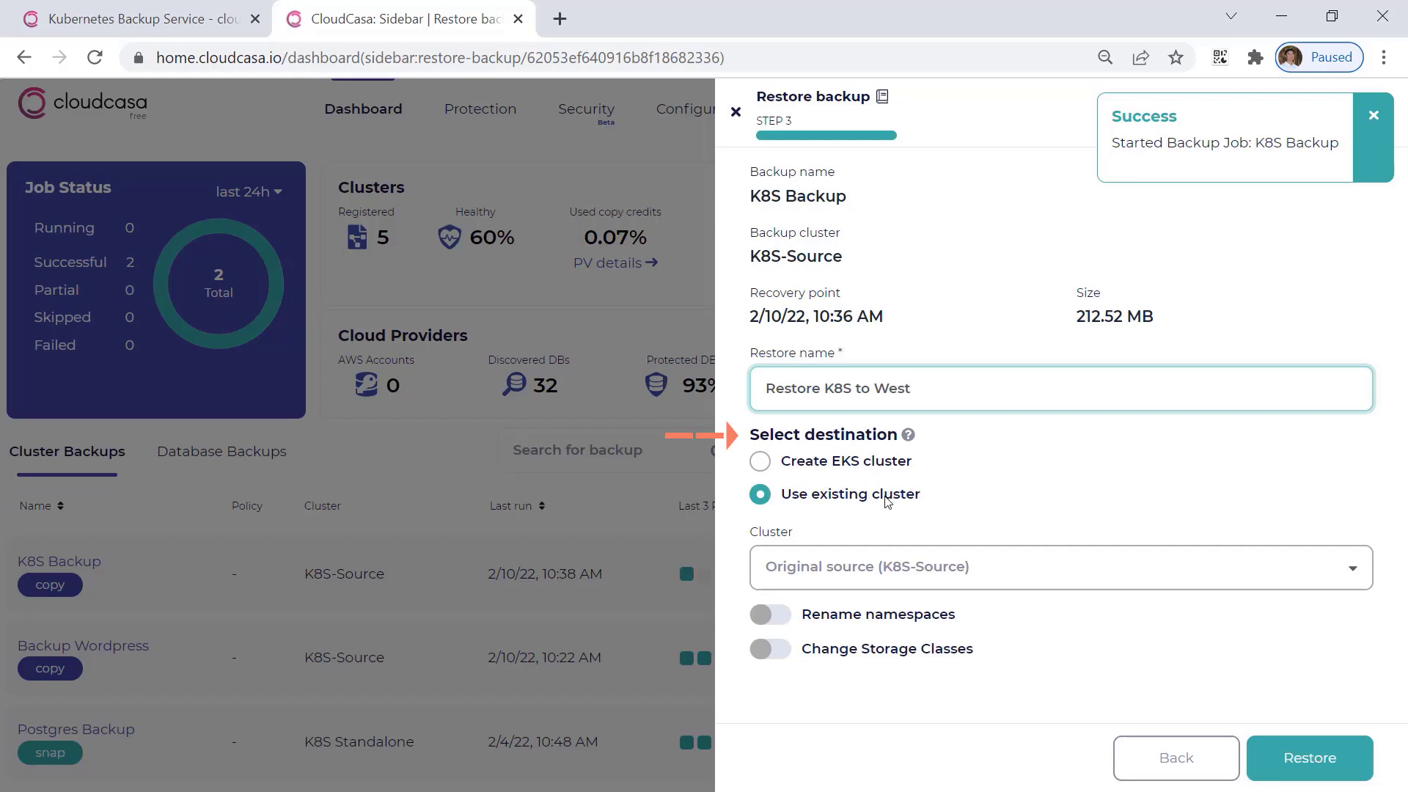
left_click(970, 577)
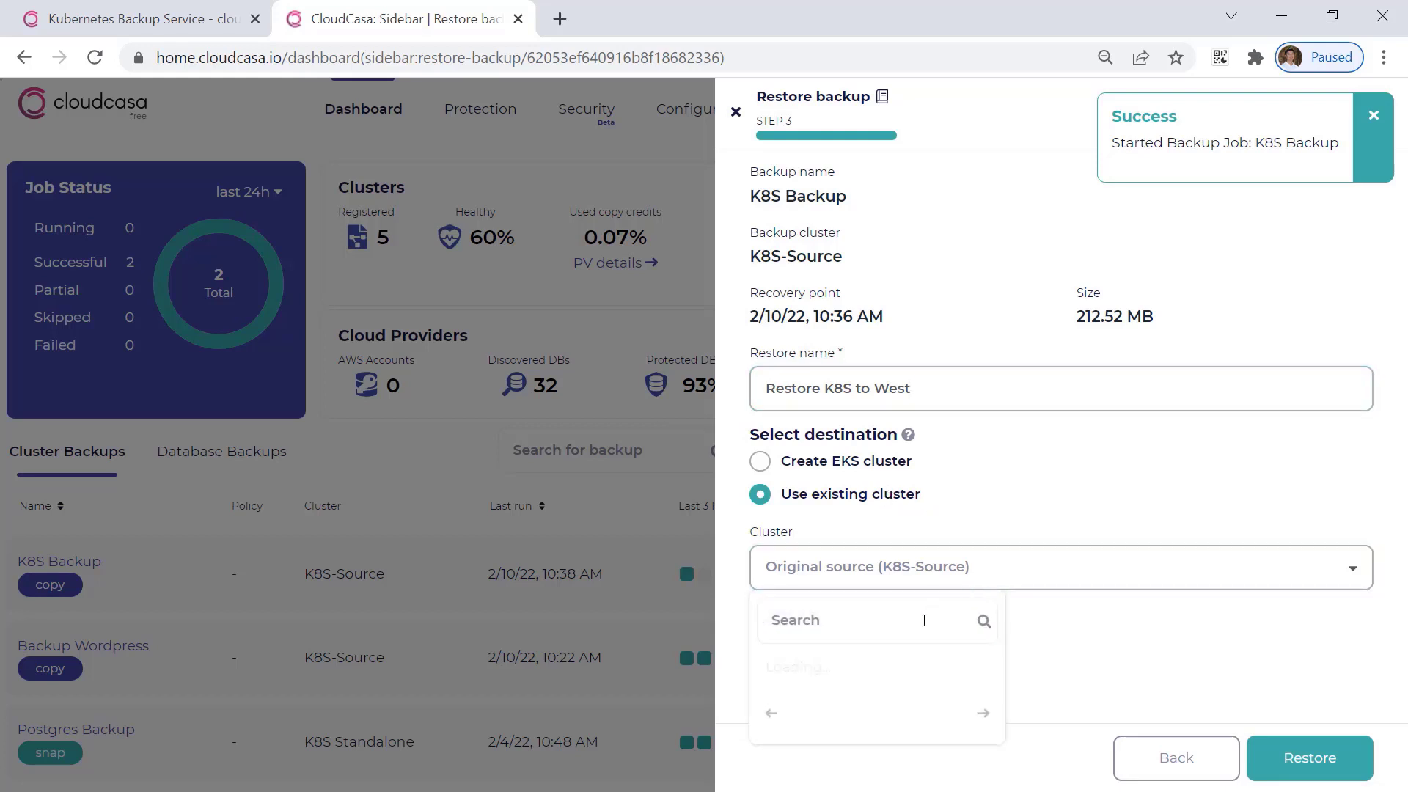
left_click(828, 713)
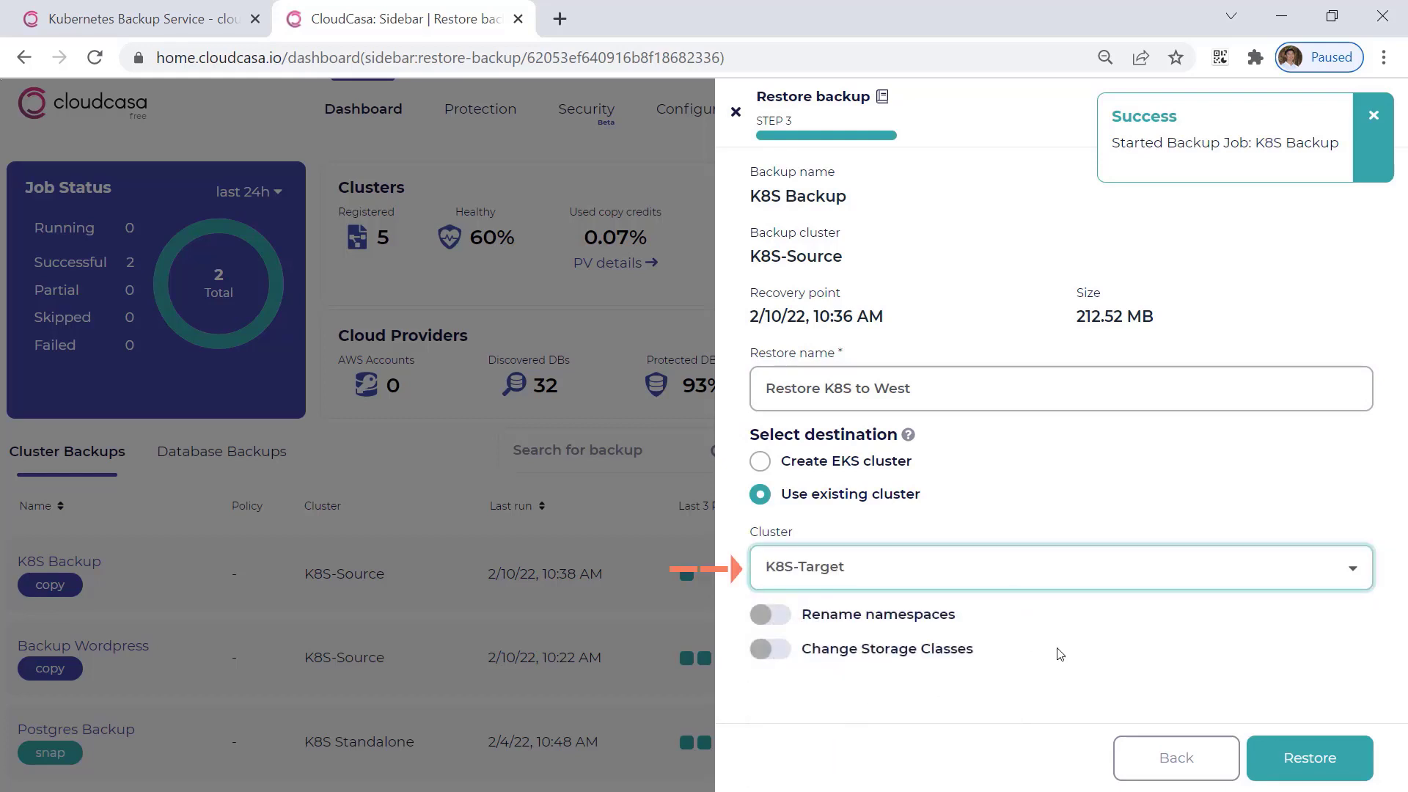
Enable renaming of the restored namespaces with the prefix "mgp-" and the suffix "-021022".
left_click(902, 620)
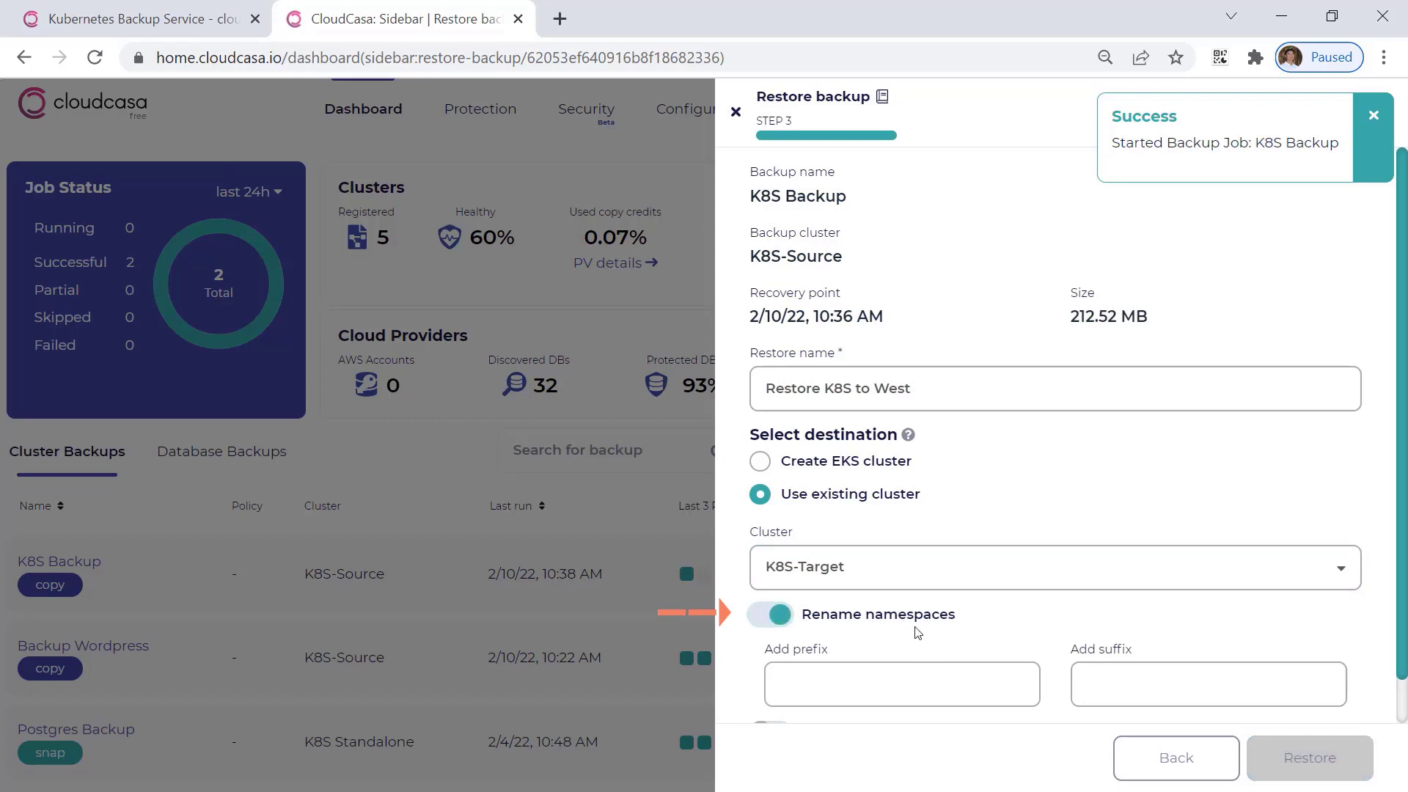
scroll(926, 627, "down", 1)
left_click(924, 622)
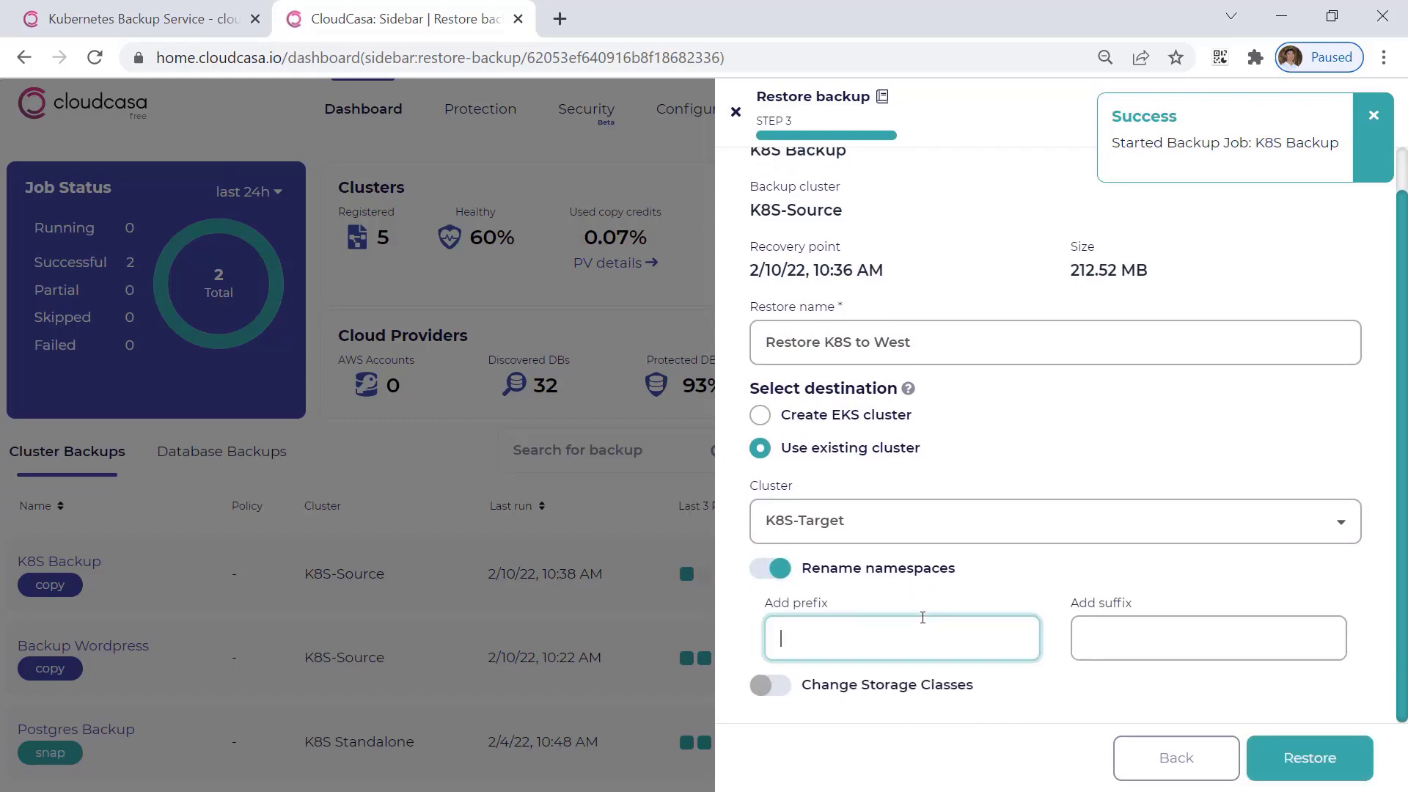
type("mgp-")
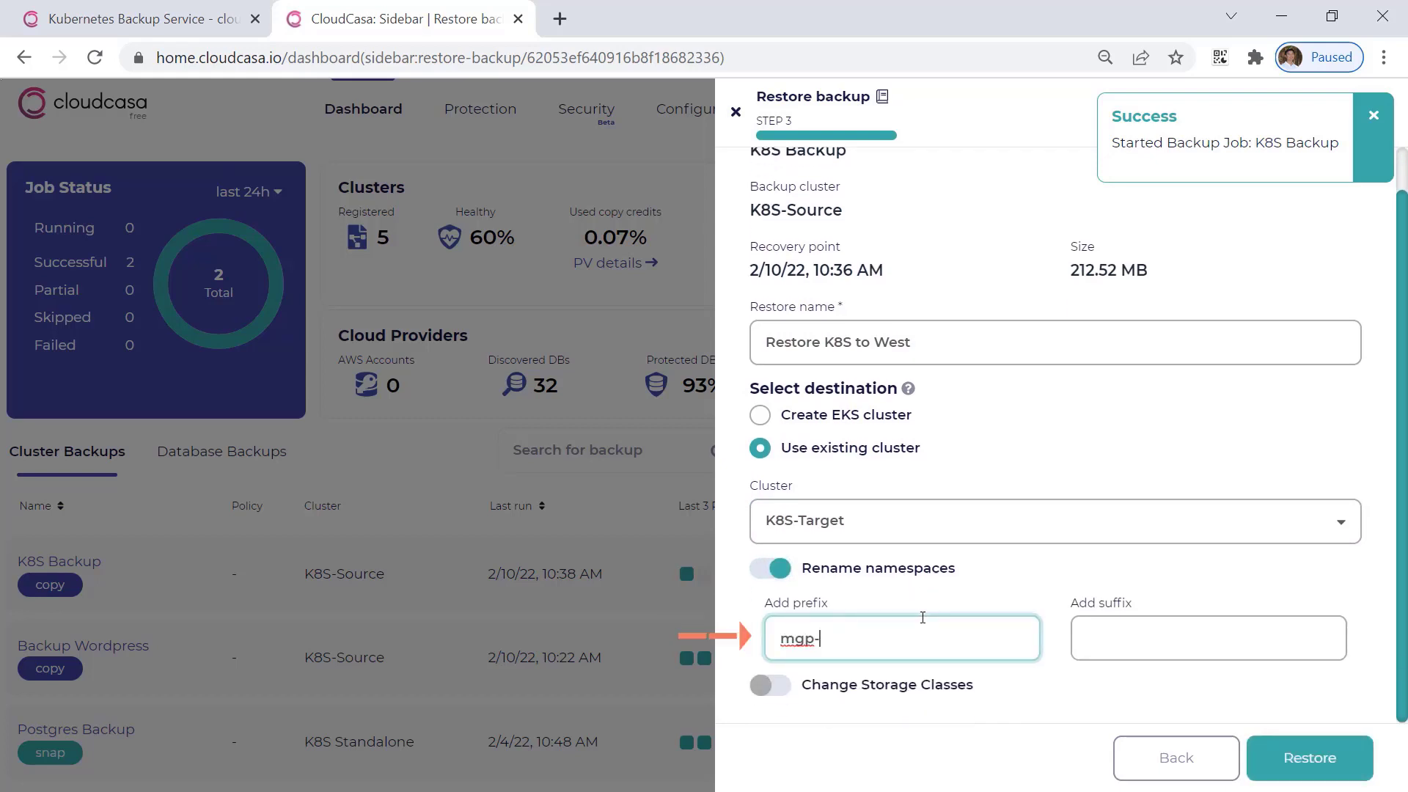
left_click(1100, 649)
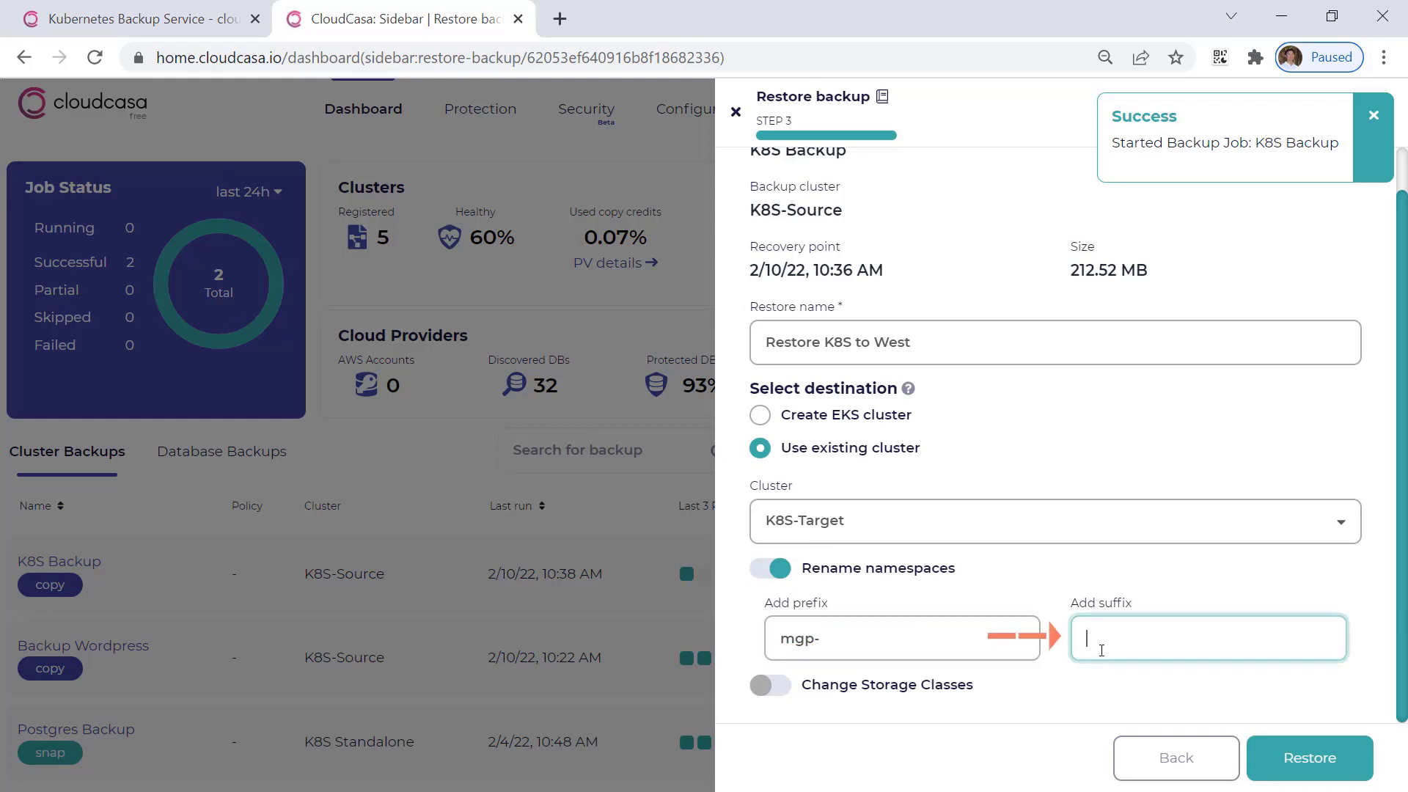
type("021022")
key("Home")
type("-")
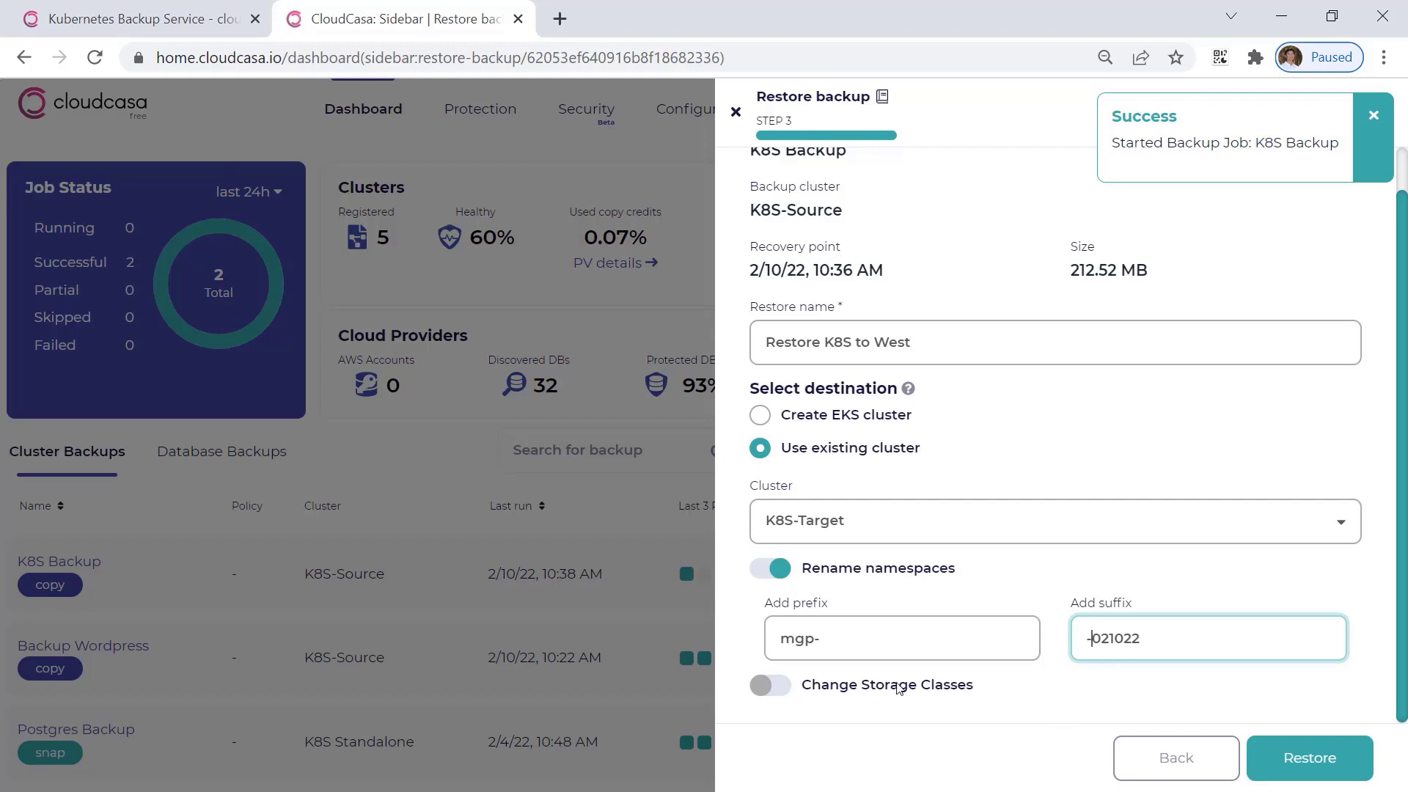
Change the storage class from ebs-sc to gp2 for the restore and start the restore job.
left_click(898, 686)
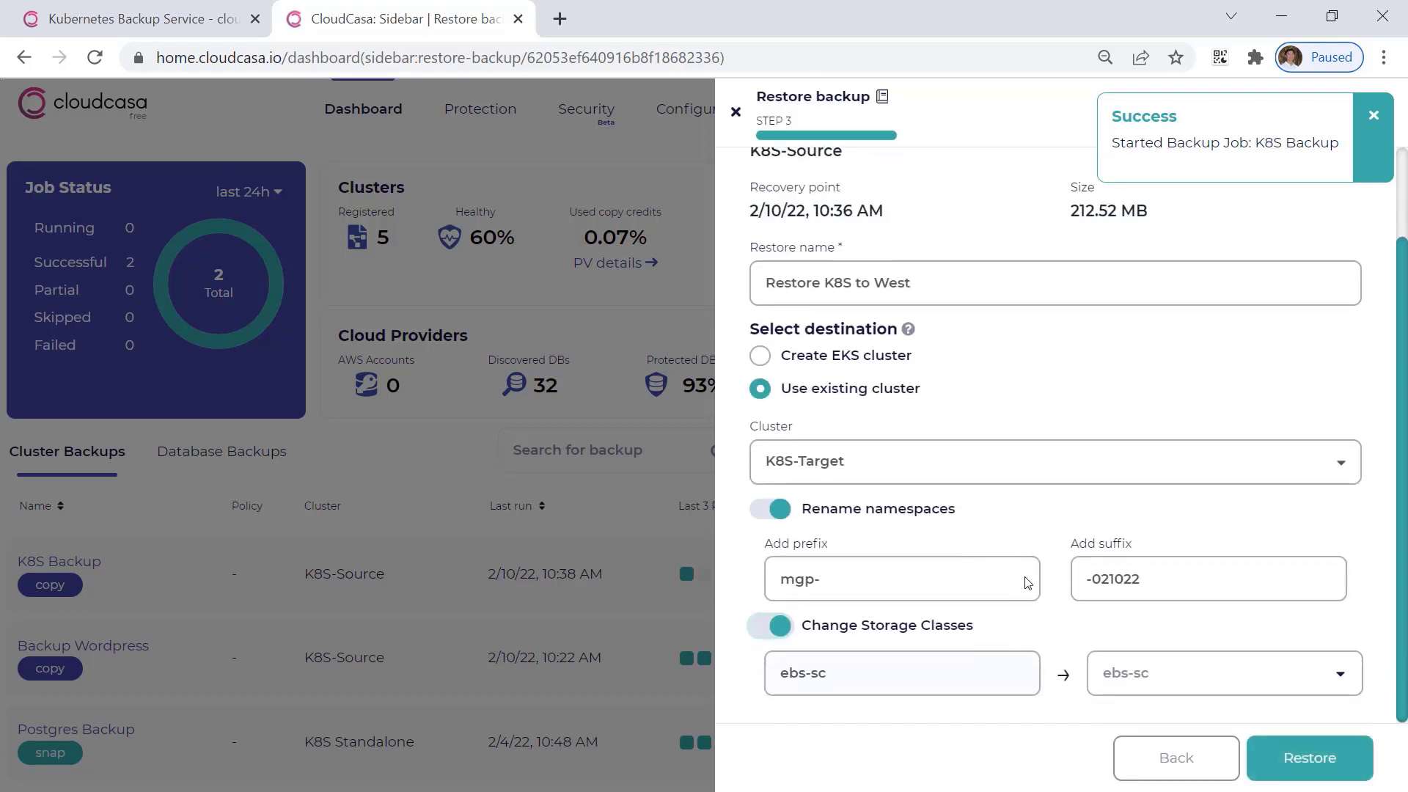
scroll(1017, 652, "down", 1)
left_click(1142, 680)
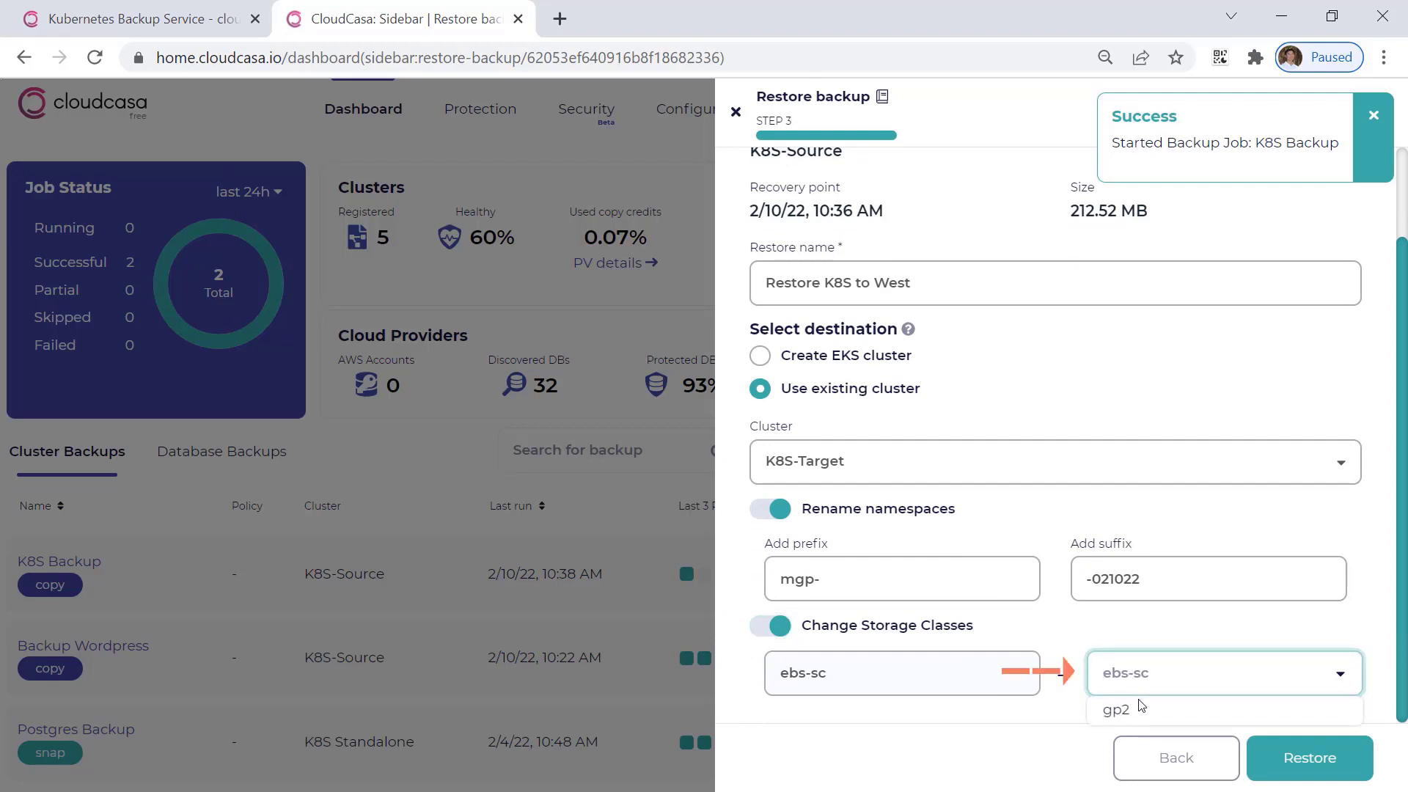
left_click(1141, 717)
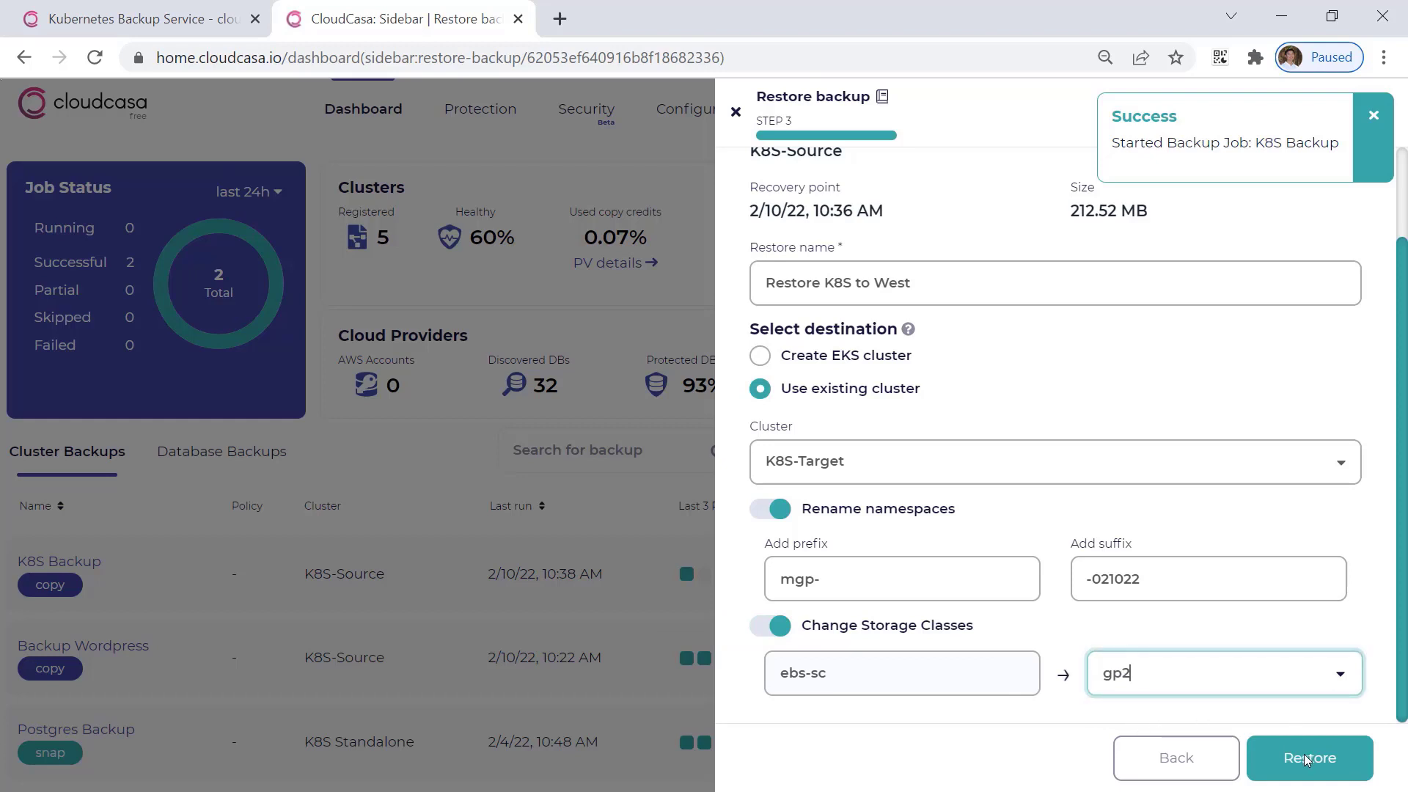
left_click(1306, 759)
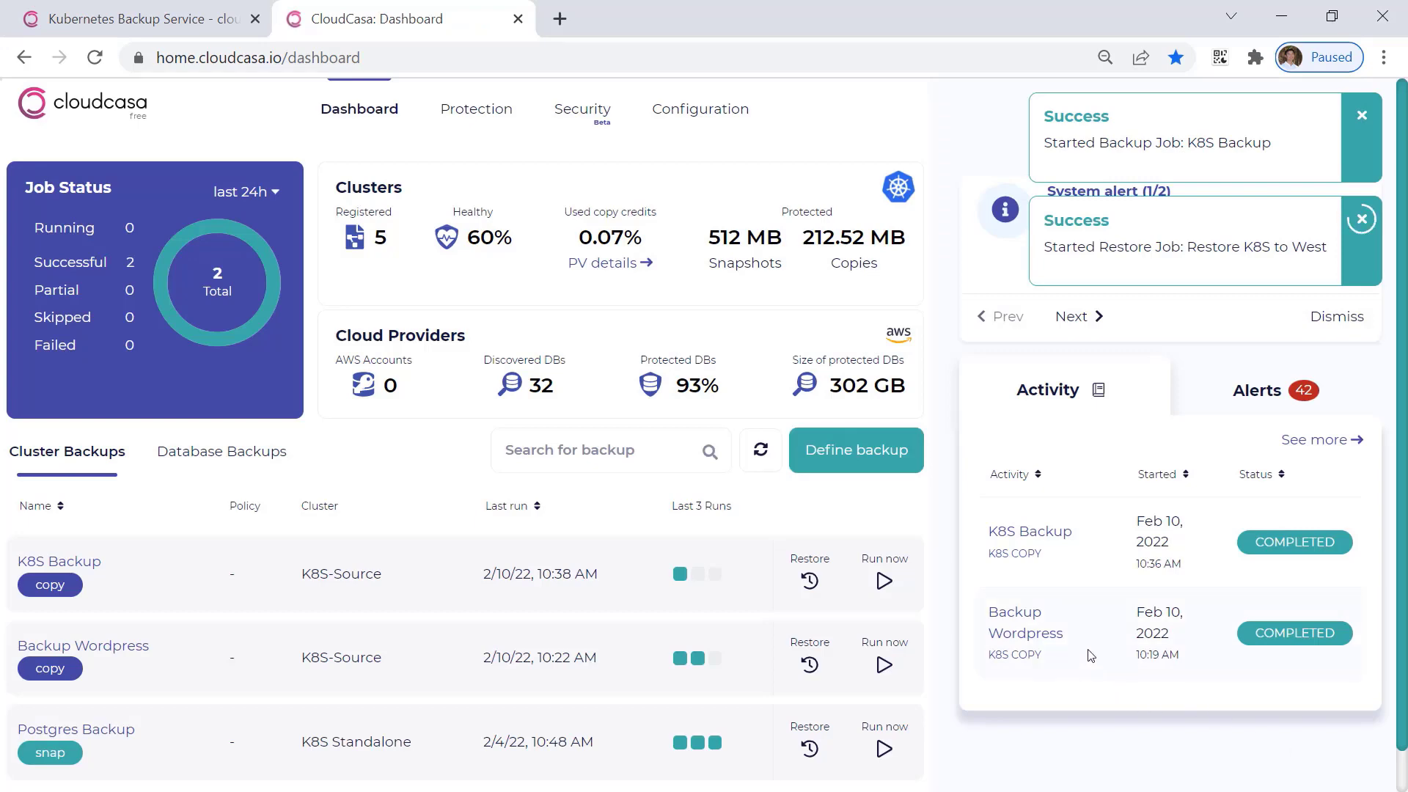
Check the activity log of the "Restore K8S to West" job until it finishes, and close its details.
left_click(1064, 526)
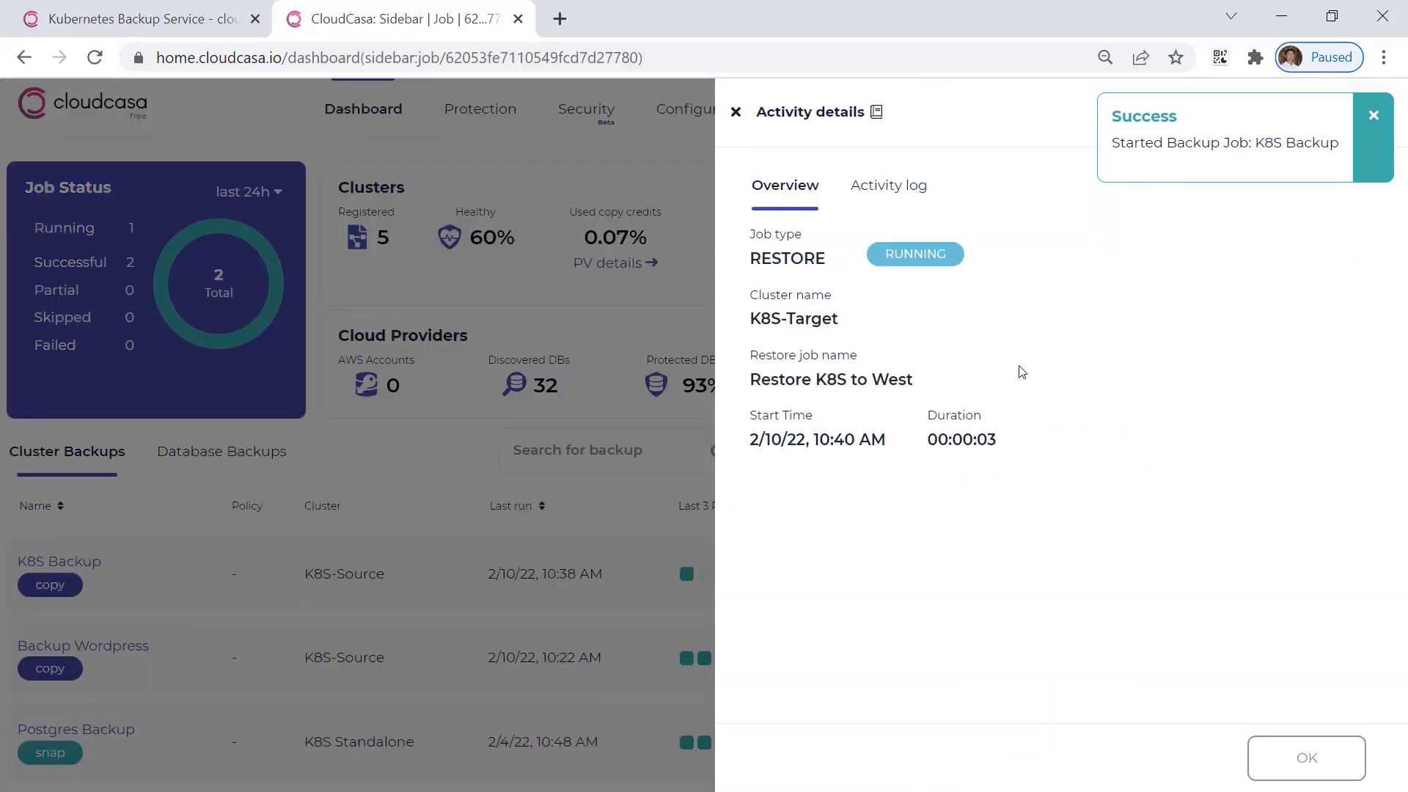
left_click(902, 202)
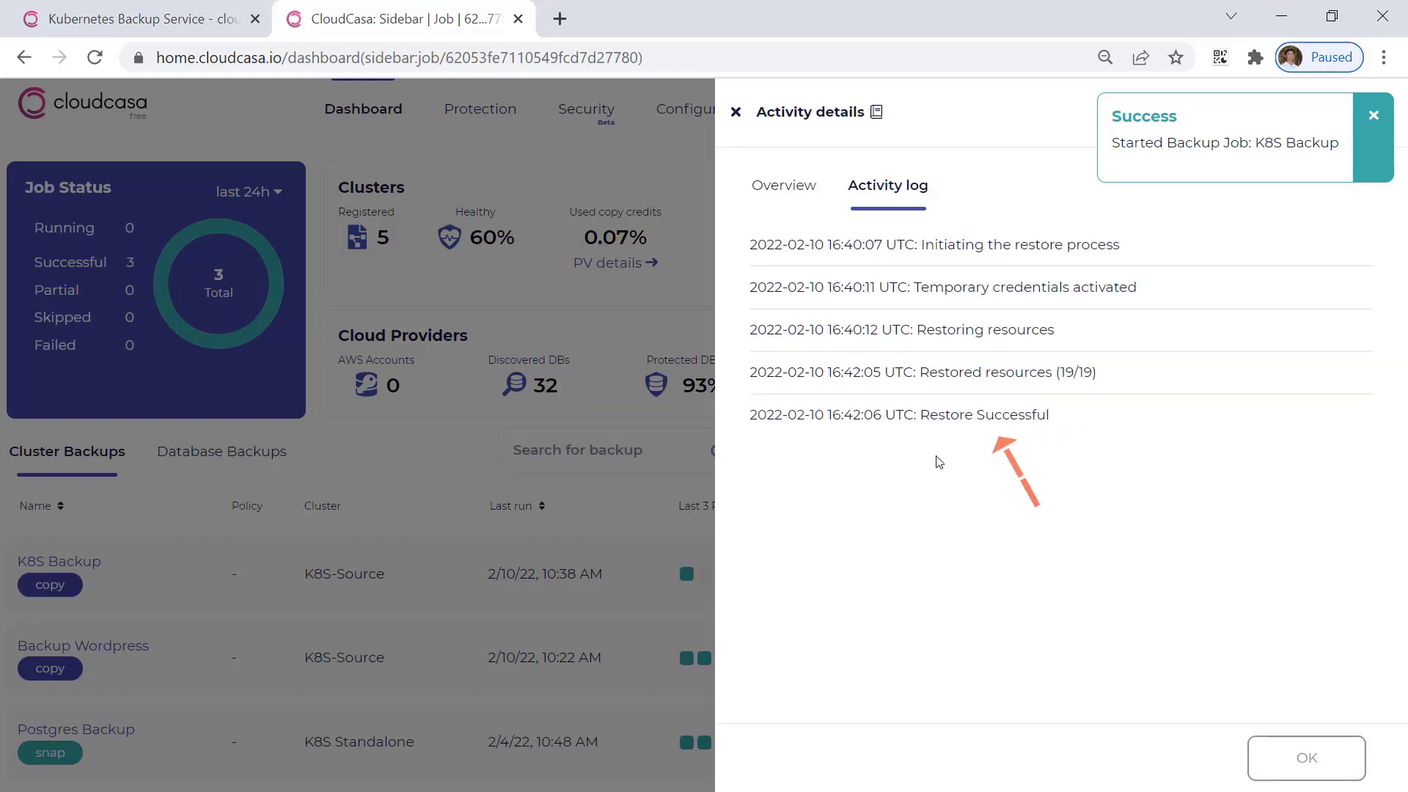
left_click(1289, 759)
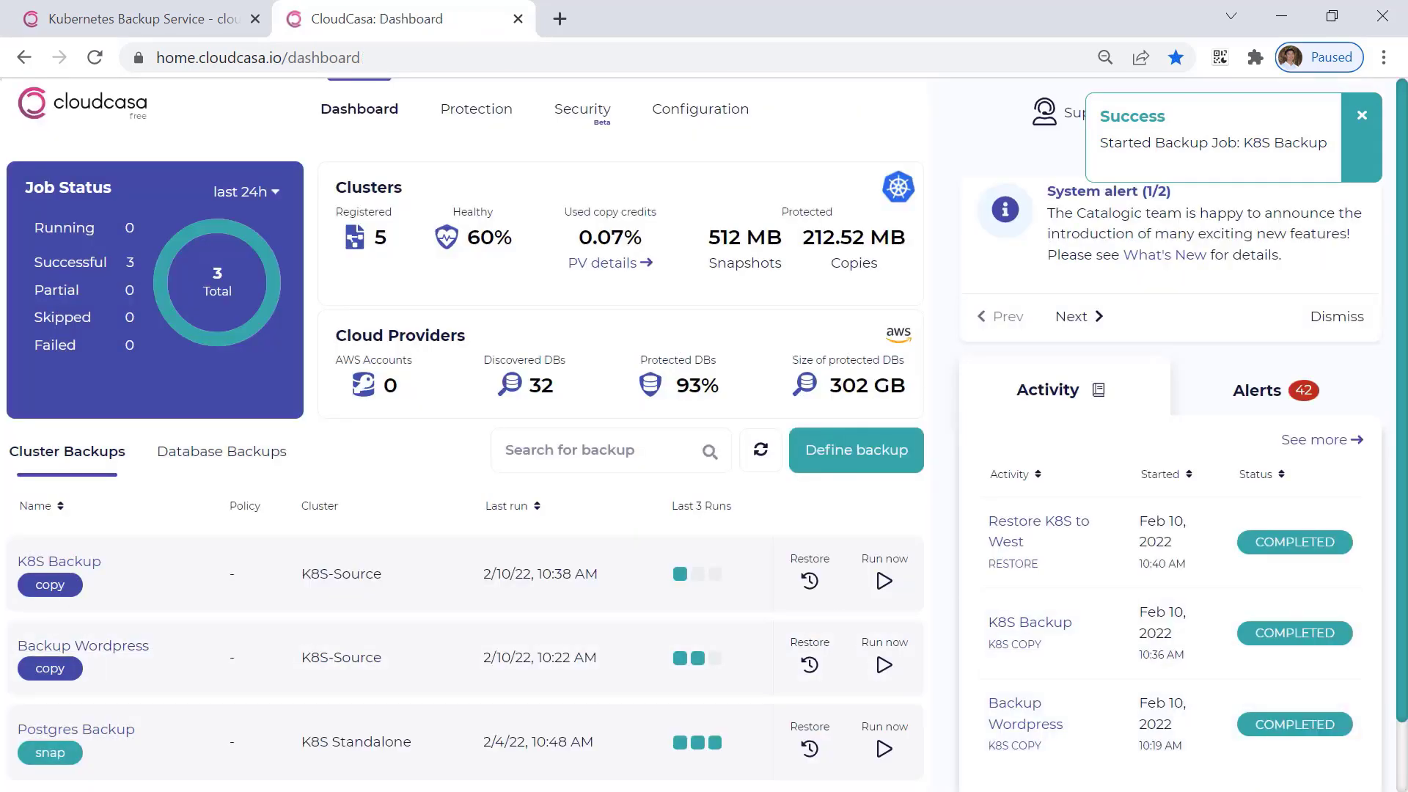
Switch to the terminal for the target cluster and list the pods in all namespaces with "kubectl get pods -A".
key("alt+Tab")
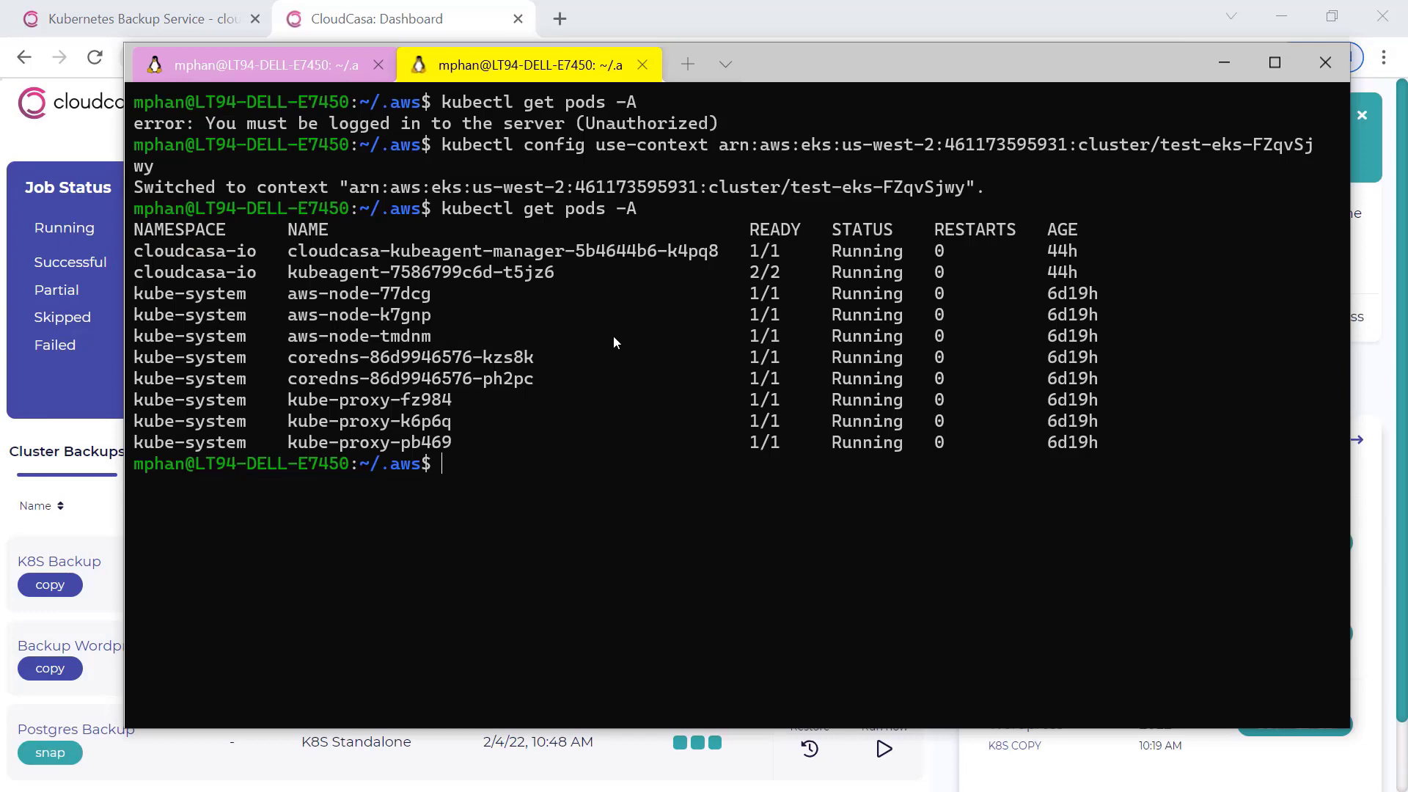
type("kubectl get pods -A")
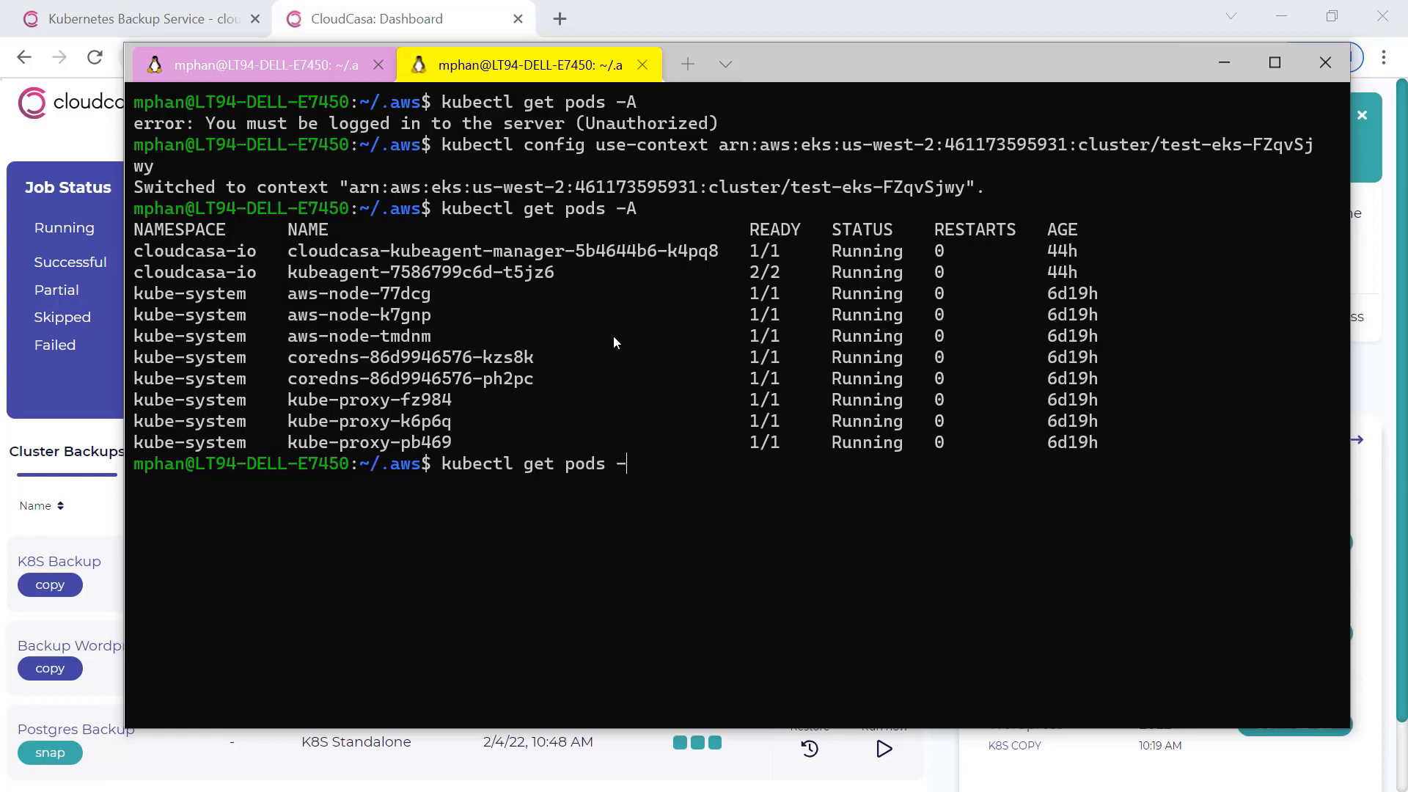
key("Return")
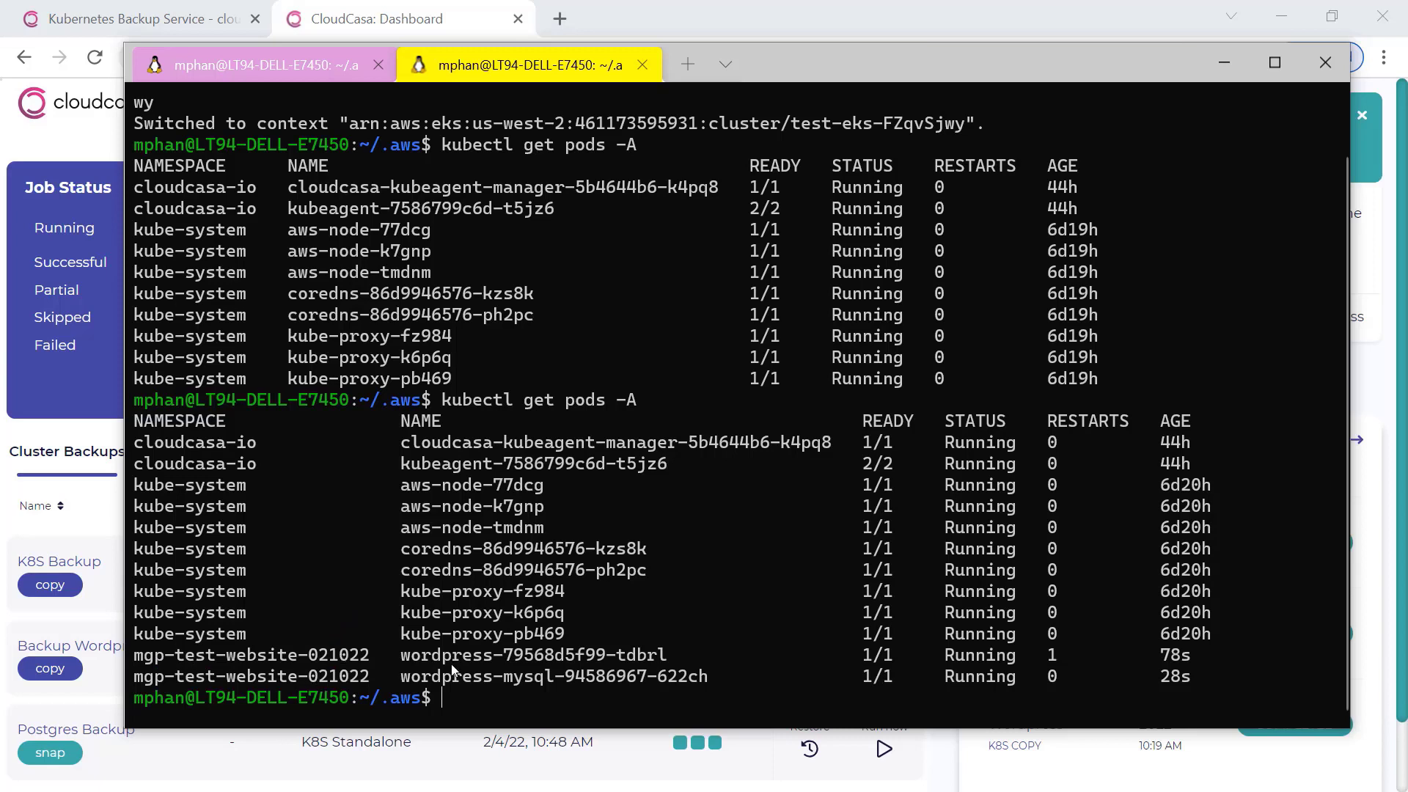
List the persistent volume claims with "kubectl get pvc", and repeat the query for all namespaces with "kubectl get pvc -A".
type("kubectl get pv")
key("BackSpace")
key("BackSpace")
type("get pvc")
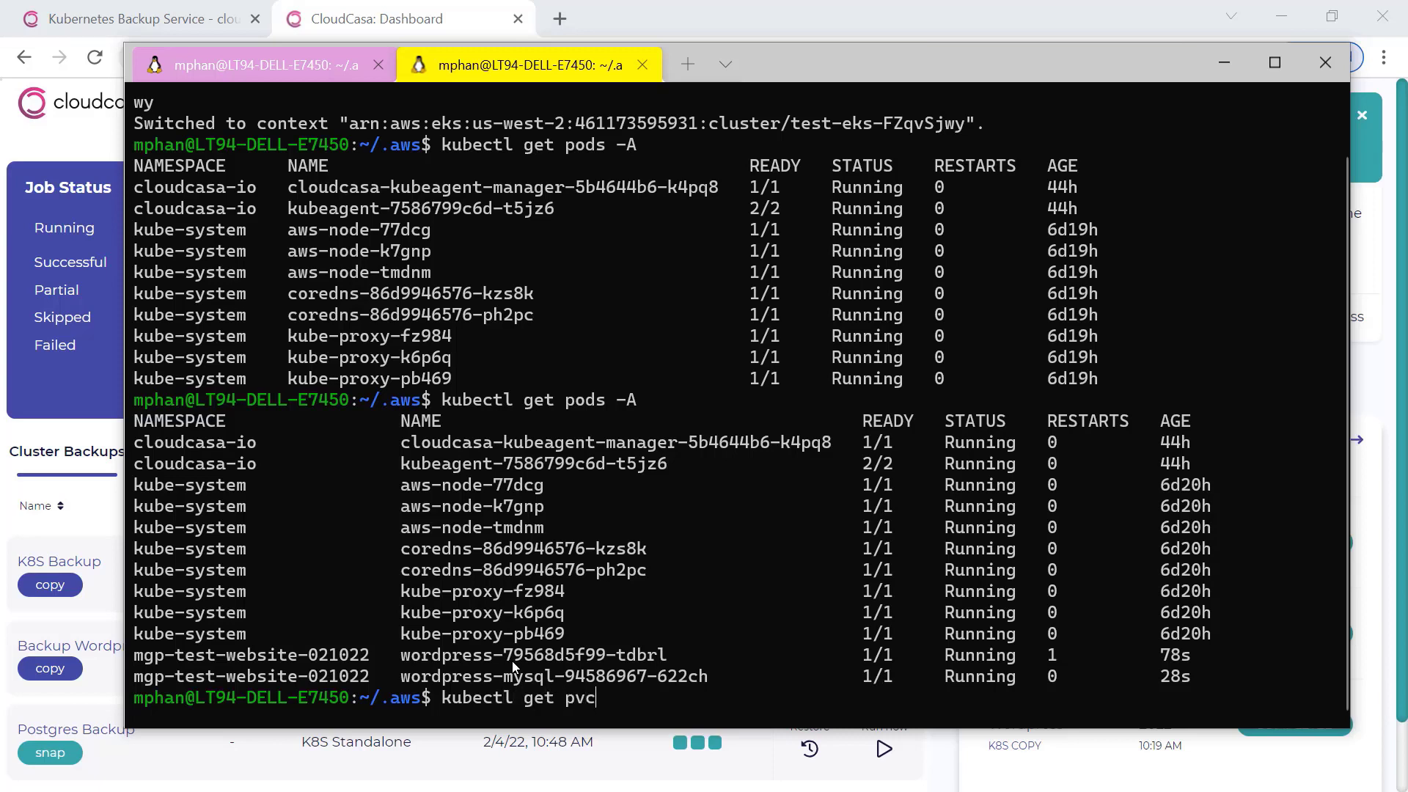
key("Return")
key("Up")
type("-A")
key("Return")
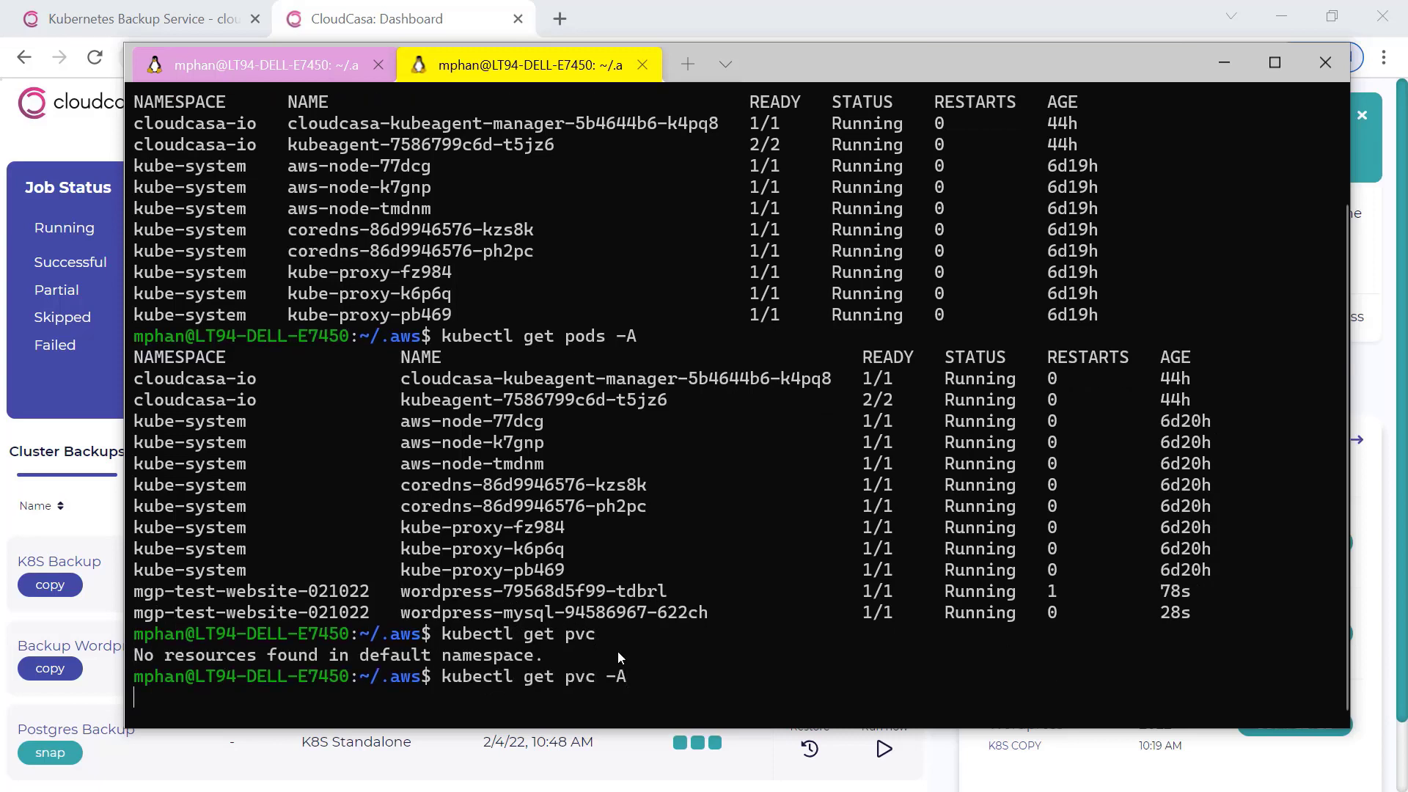